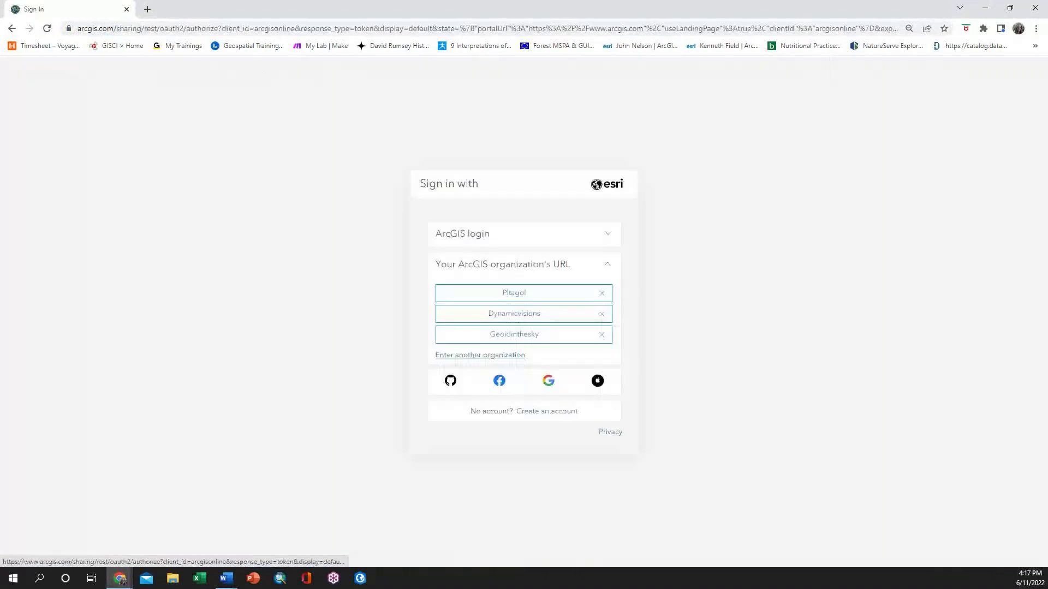
Choose to sign in through another organization's URL and continue with gts as the maps.arcgis.com prefix
{"action": "left_click", "coordinate": [508, 233]}
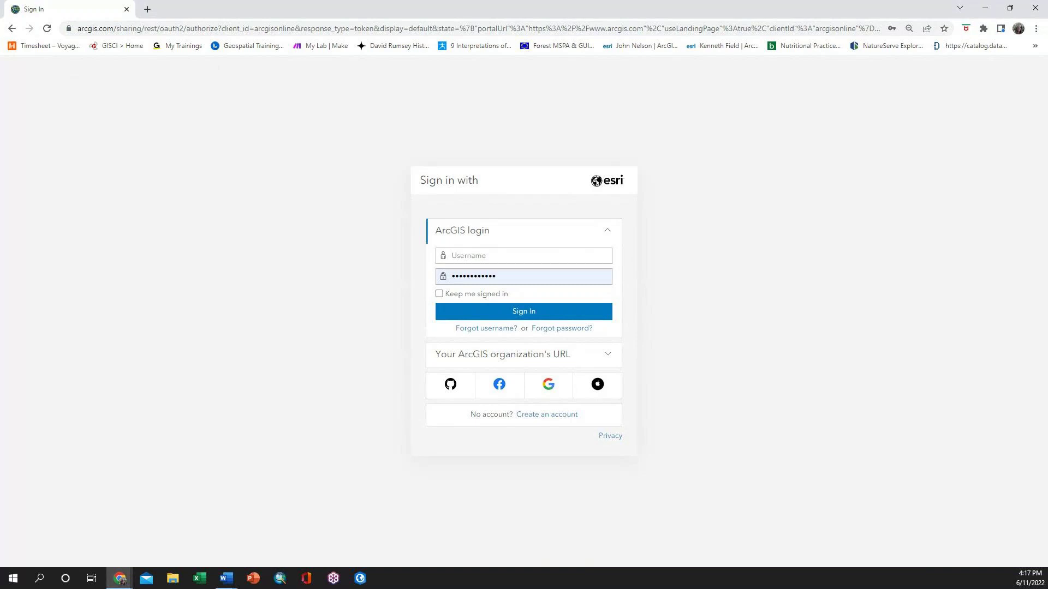
{"action": "left_click", "coordinate": [486, 355]}
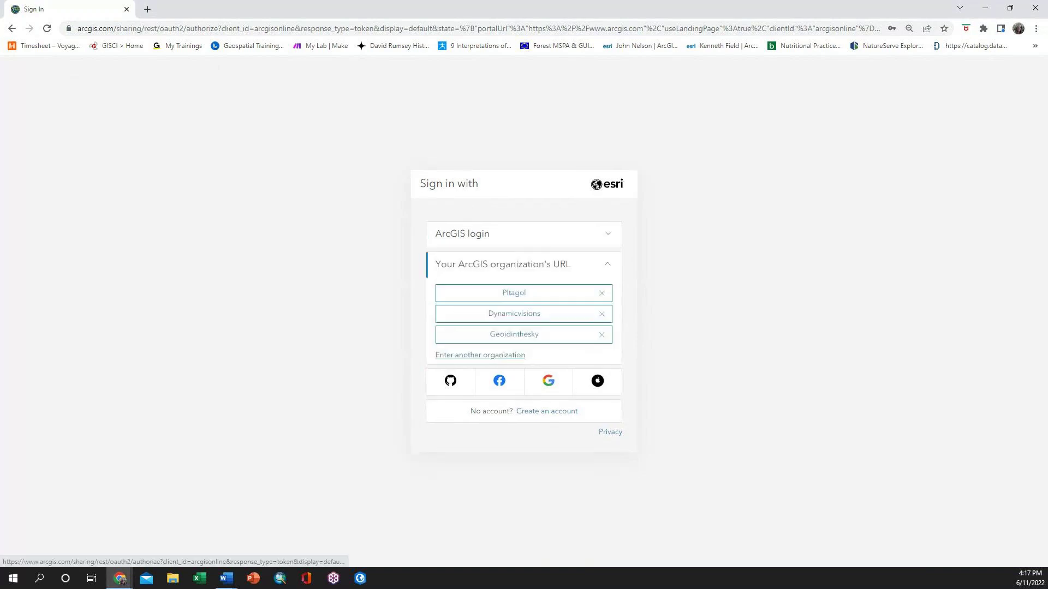
{"action": "left_click", "coordinate": [483, 355]}
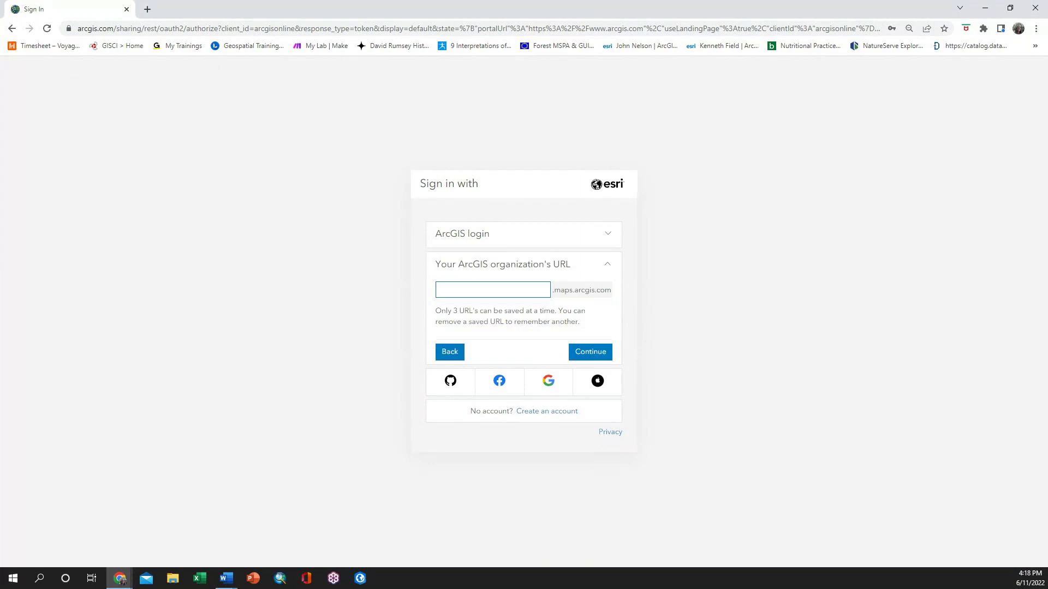
{"action": "type", "text": "gts"}
{"action": "key", "text": "Return"}
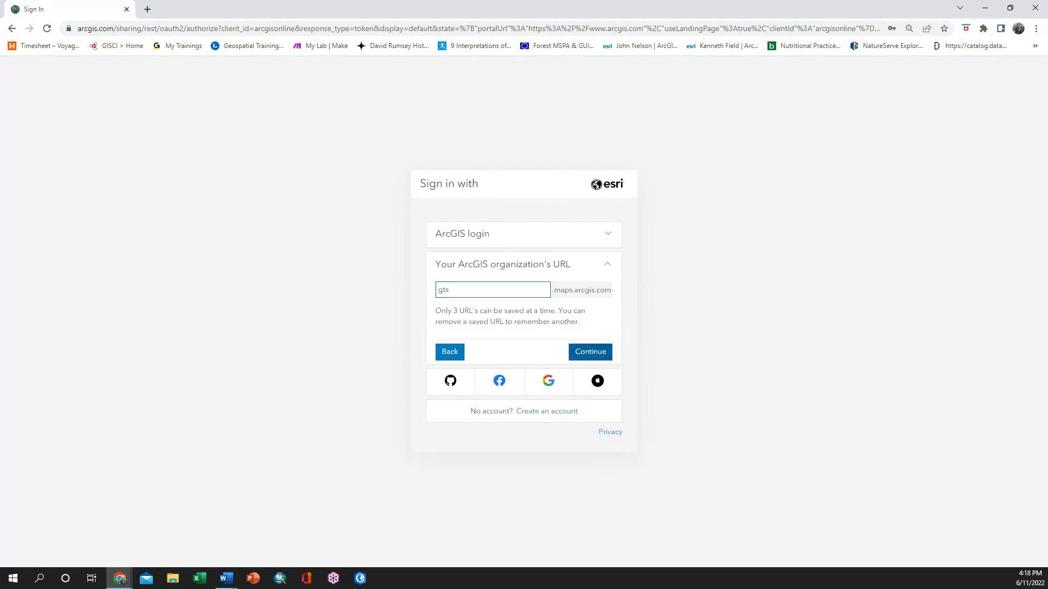
Sign in to the GTS organization by entering the account username and password
{"action": "left_click_drag", "start_coordinate": [516, 193], "coordinate": [408, 192]}
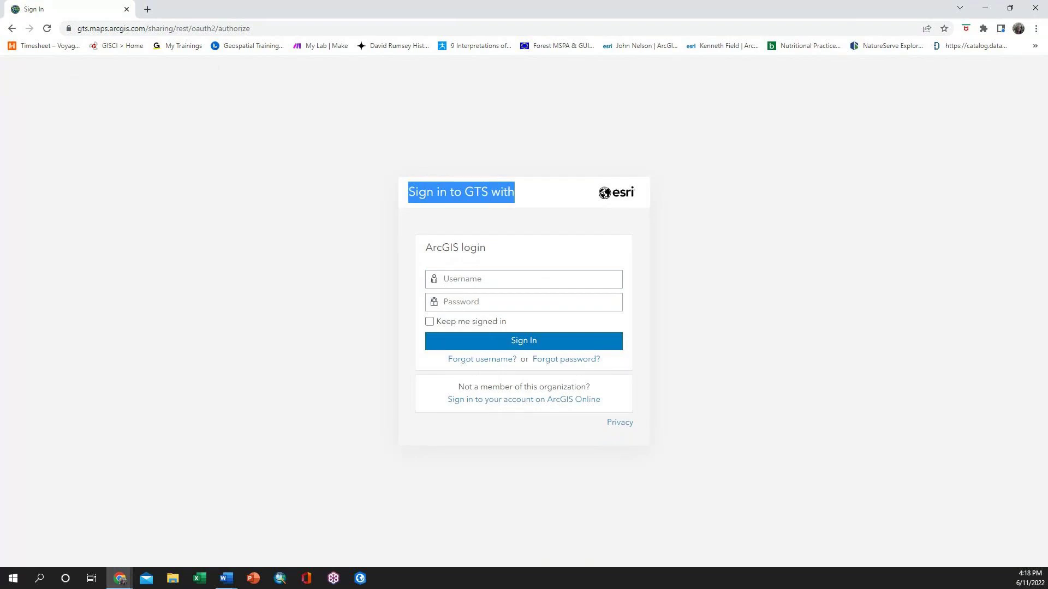
{"action": "left_click", "coordinate": [524, 279]}
{"action": "key", "text": "ctrl+v"}
{"action": "left_click", "coordinate": [523, 301]}
{"action": "type", "text": "•••••••••"}
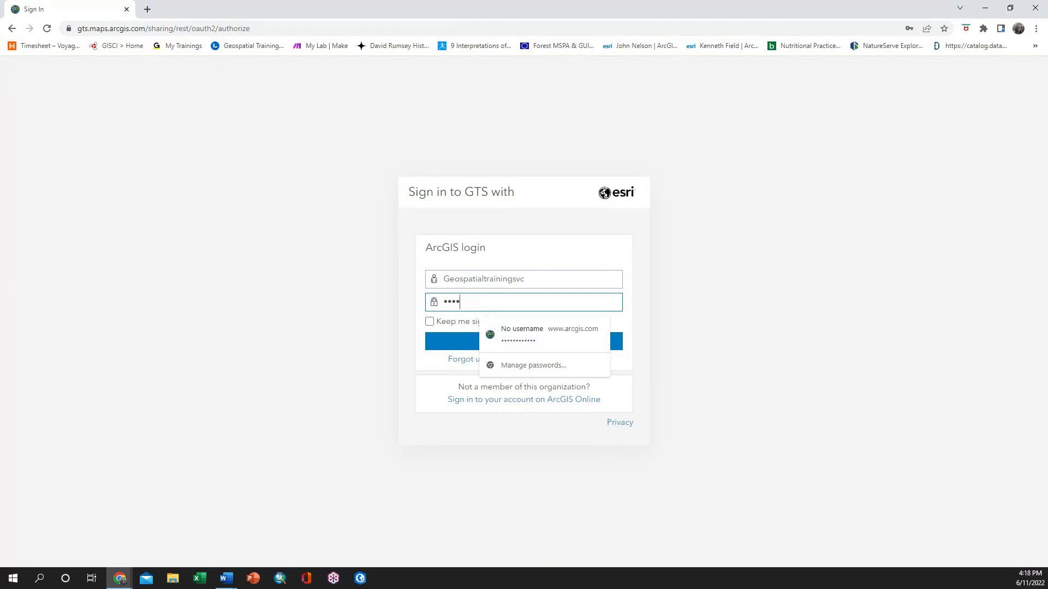
{"action": "key", "text": "Return"}
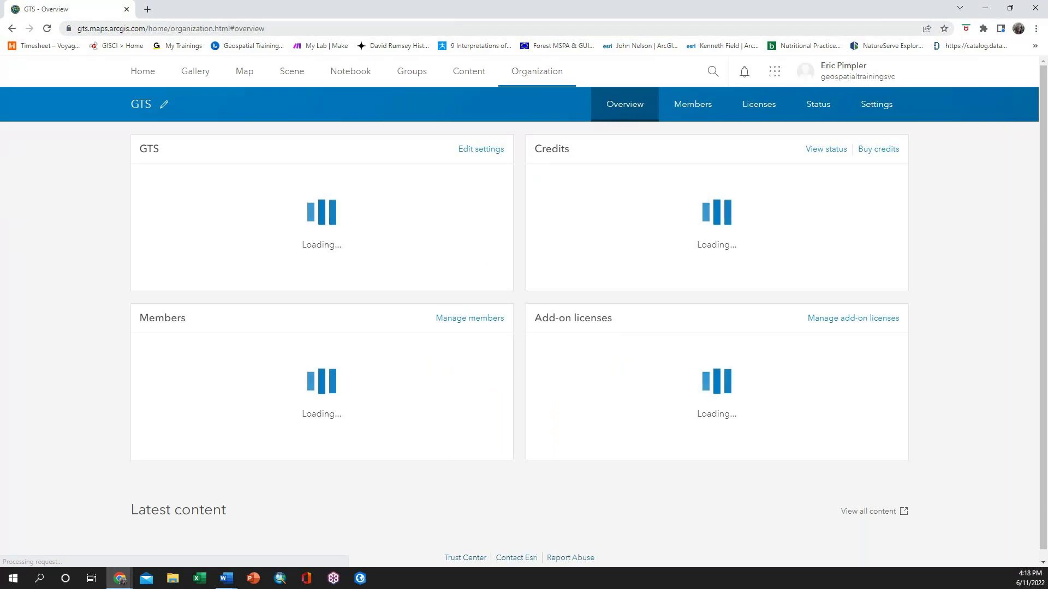
Examine the organization's web address, subscription ID and renewal date, and look at its member list before returning to the overview
{"action": "left_click", "coordinate": [170, 28]}
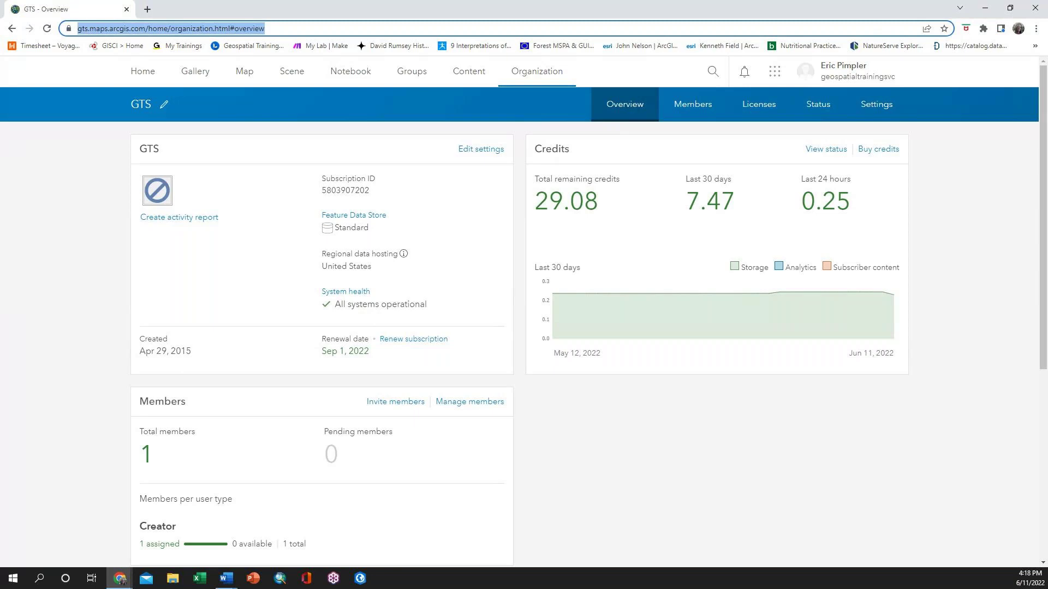
{"action": "key", "text": "Escape"}
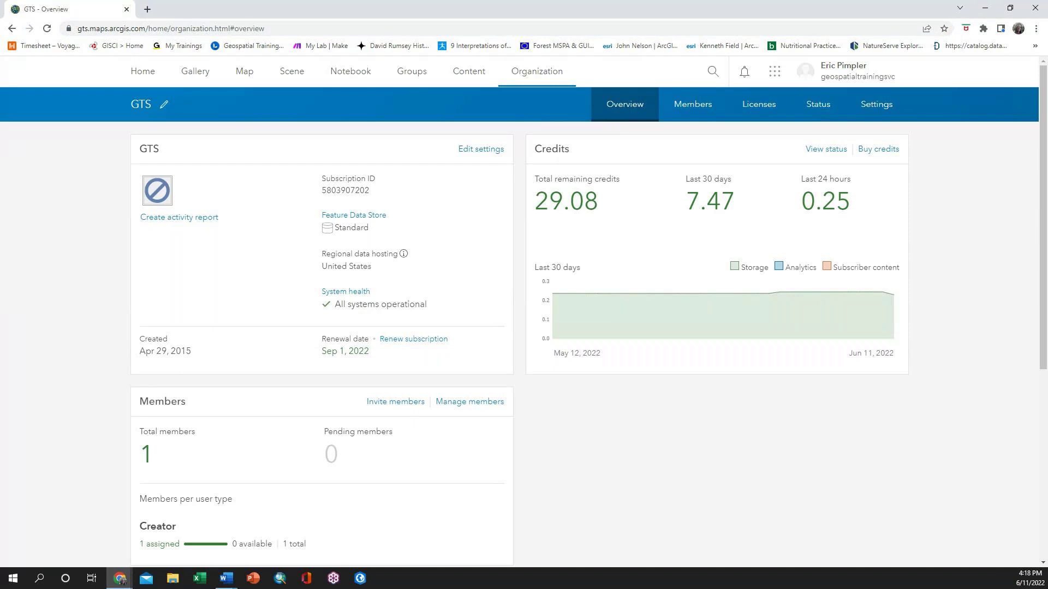
{"action": "left_click_drag", "start_coordinate": [371, 191], "coordinate": [320, 181]}
{"action": "left_click", "coordinate": [309, 186]}
{"action": "left_click_drag", "start_coordinate": [370, 354], "coordinate": [321, 339]}
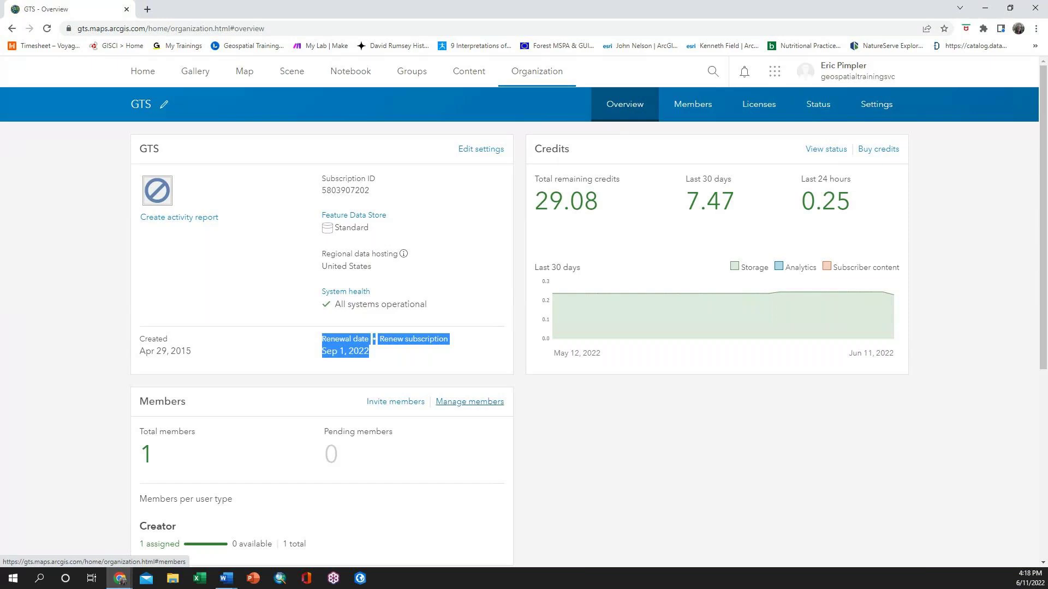
{"action": "left_click", "coordinate": [470, 402]}
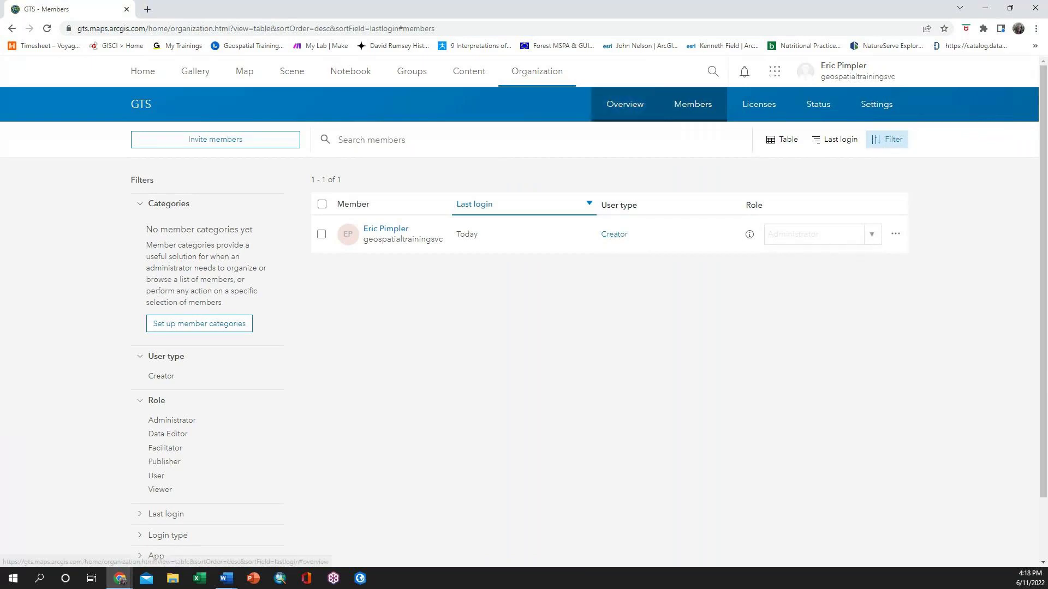
{"action": "left_click", "coordinate": [625, 104]}
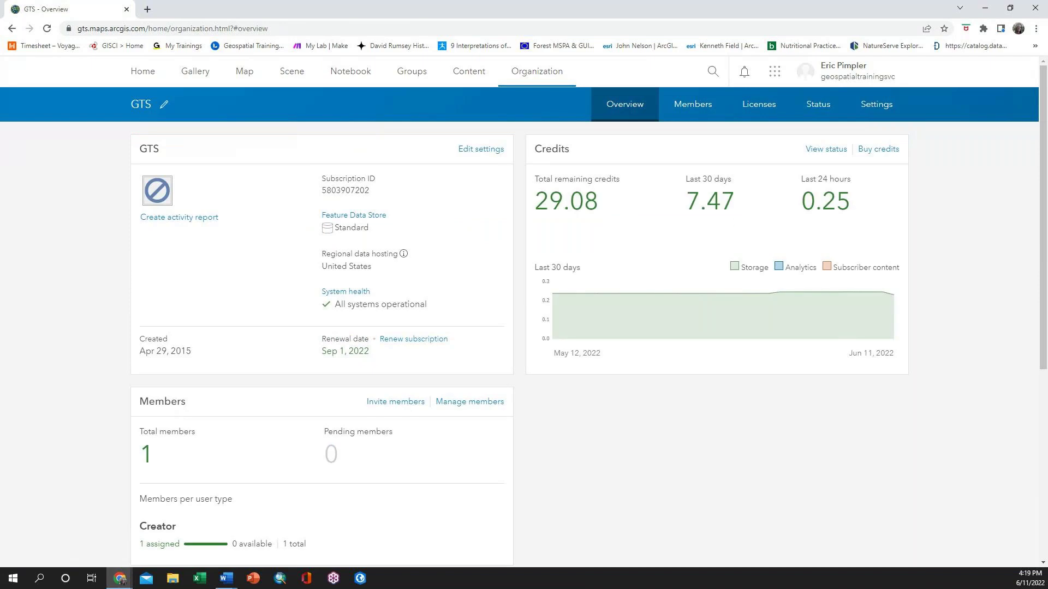
Review the total remaining credits, the last 24 hours' usage and the option to buy credits on the overview
{"action": "left_click_drag", "start_coordinate": [599, 215], "coordinate": [534, 176]}
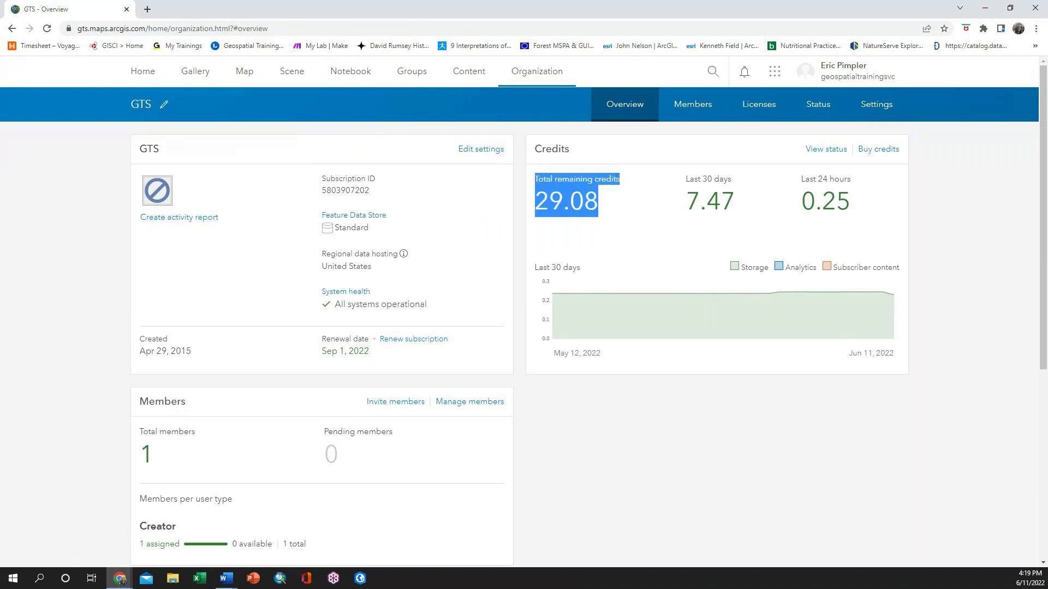
{"action": "left_click_drag", "start_coordinate": [850, 215], "coordinate": [802, 175]}
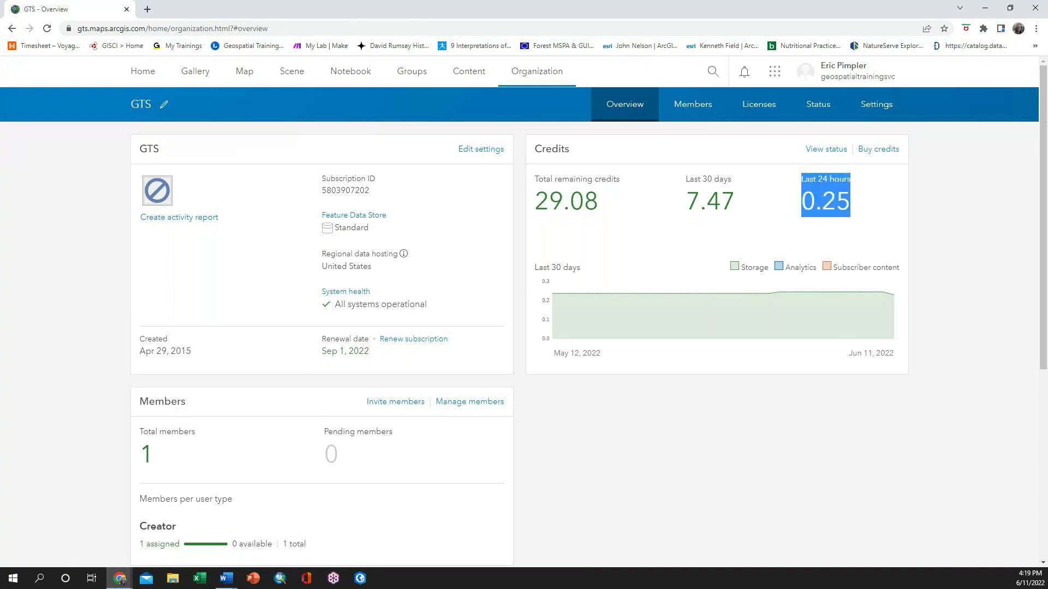
{"action": "left_click", "coordinate": [824, 235]}
{"action": "left_click_drag", "start_coordinate": [850, 214], "coordinate": [801, 176]}
{"action": "left_click", "coordinate": [802, 176]}
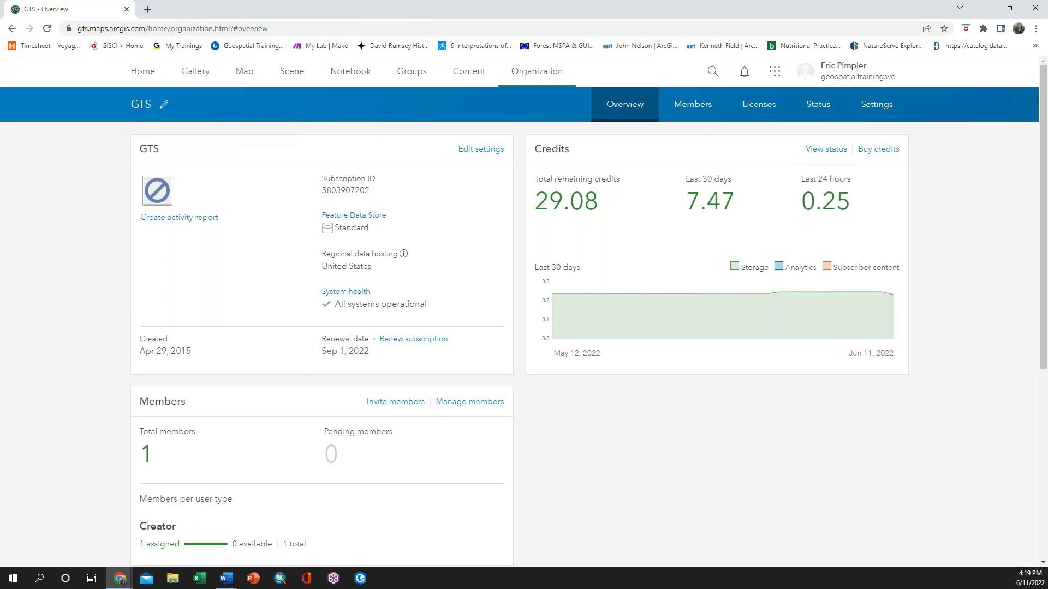
{"action": "left_click_drag", "start_coordinate": [598, 215], "coordinate": [535, 175]}
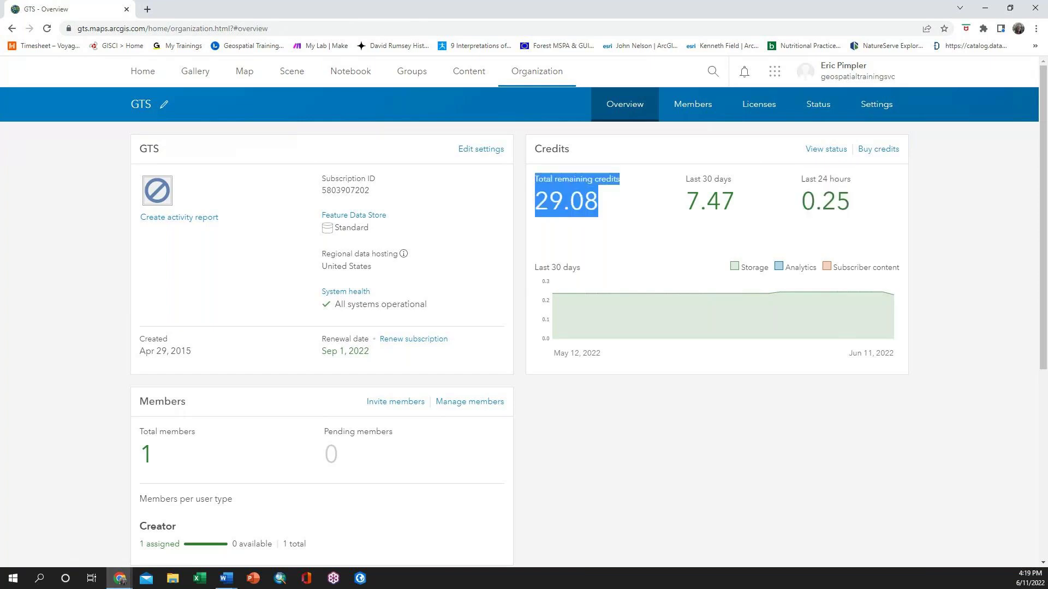
{"action": "left_click", "coordinate": [535, 176]}
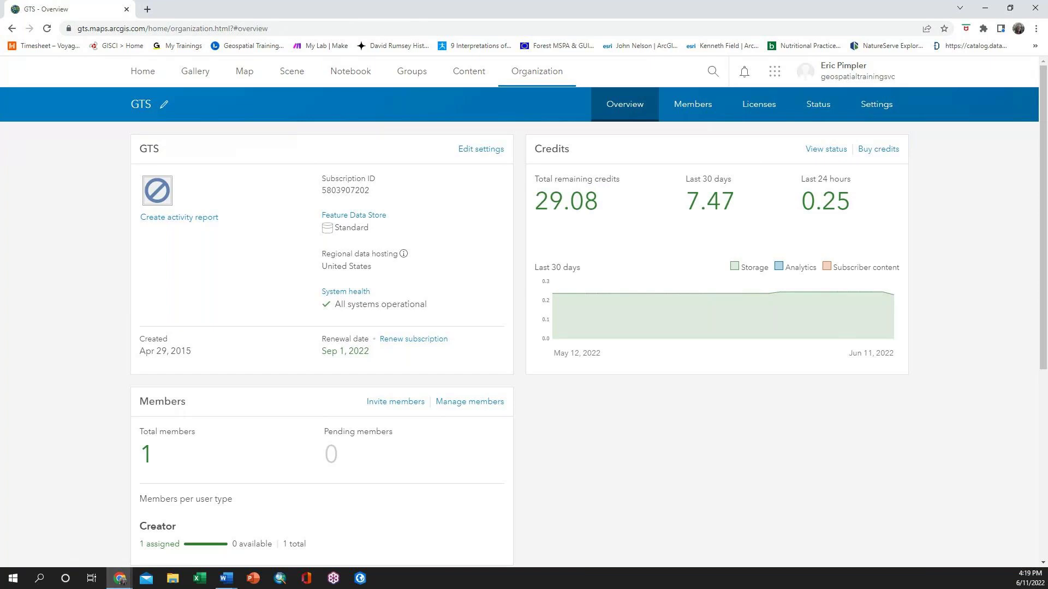
{"action": "left_click_drag", "start_coordinate": [899, 150], "coordinate": [859, 150]}
{"action": "left_click", "coordinate": [855, 165]}
Open the detailed credit status dashboard and look over its quick date range choices
{"action": "left_click", "coordinate": [825, 149]}
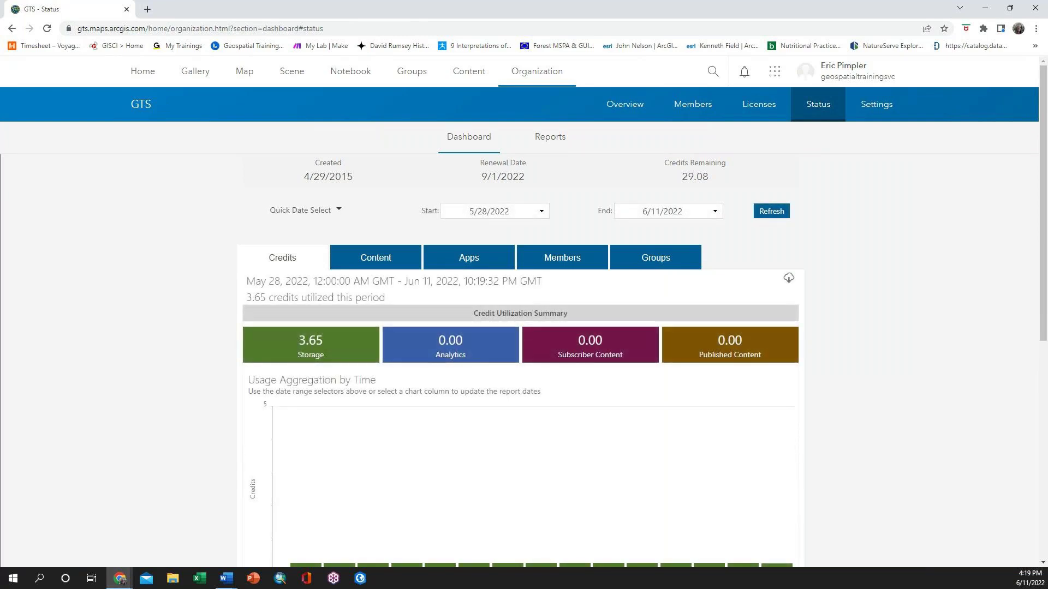
{"action": "left_click", "coordinate": [338, 210]}
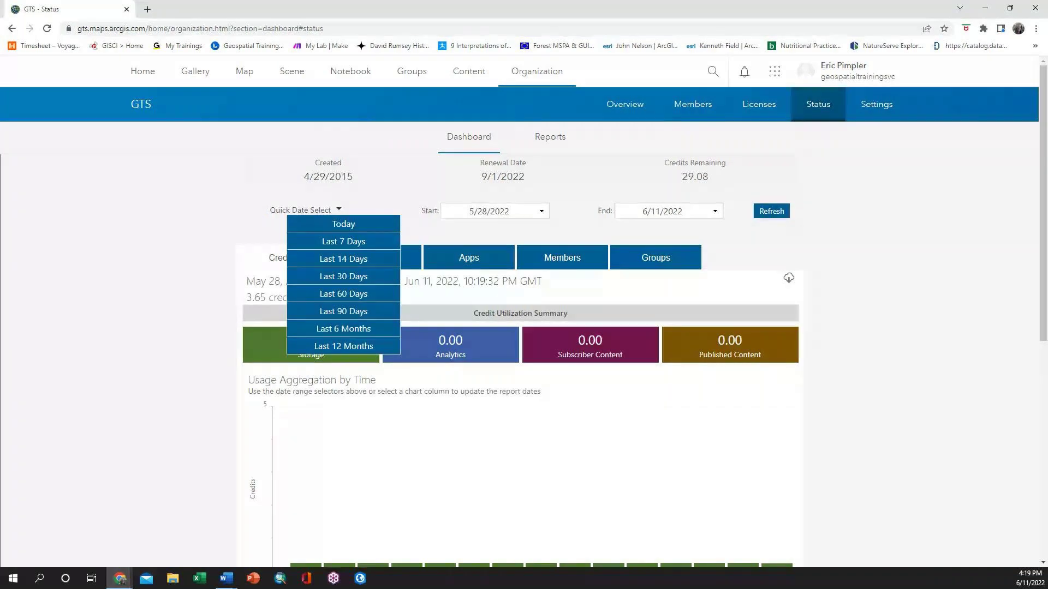
{"action": "left_click", "coordinate": [338, 209]}
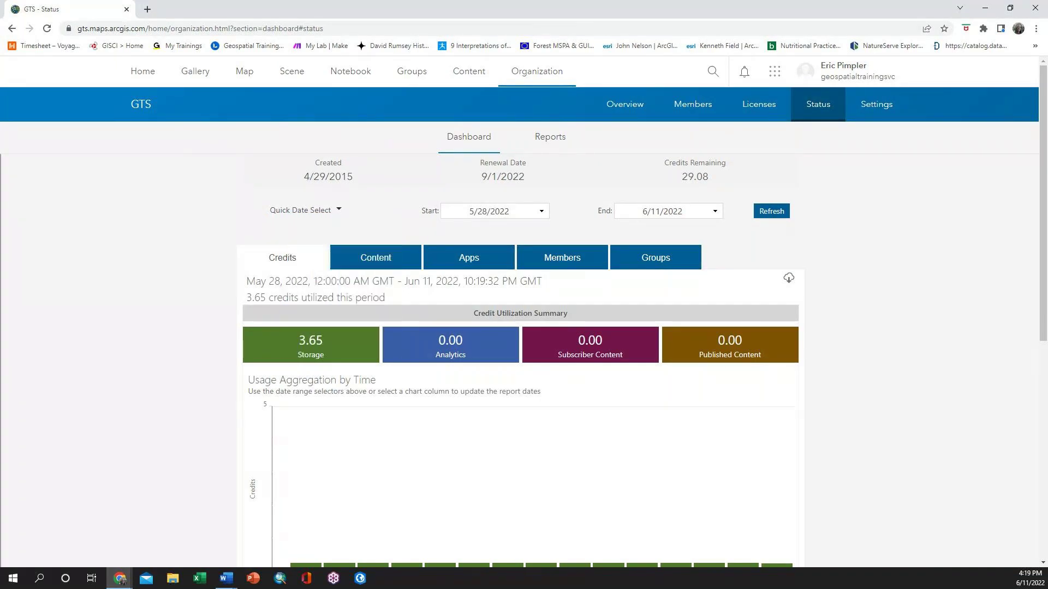
{"action": "left_click", "coordinate": [338, 209]}
{"action": "key", "text": "Escape"}
Break down the credit usage by storage type and show the Feature Storage report
{"action": "scroll", "coordinate": [562, 258], "scroll_direction": "down", "scroll_amount": 4}
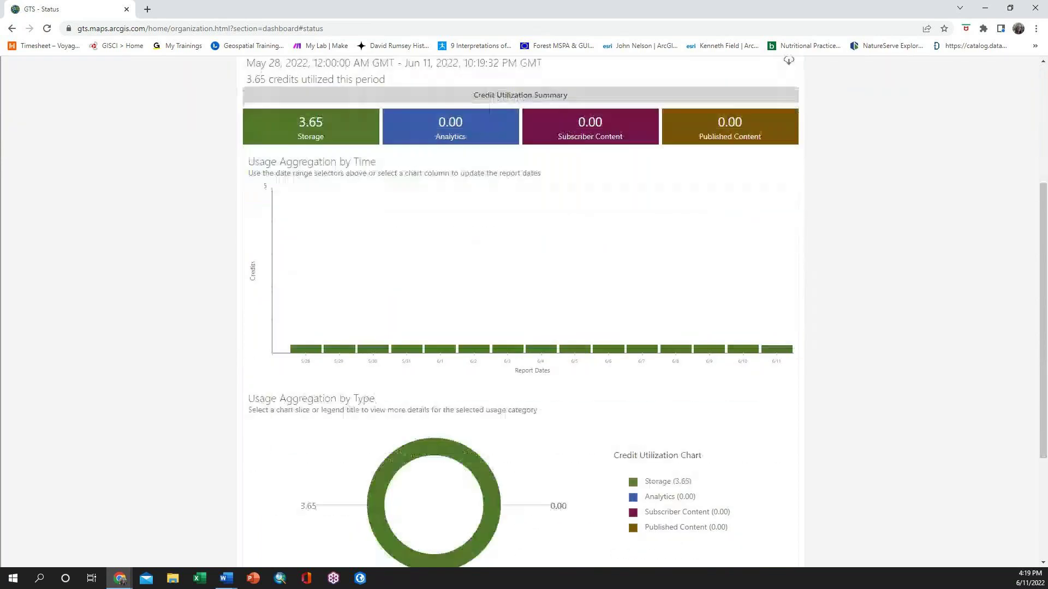
{"action": "scroll", "coordinate": [521, 311], "scroll_direction": "down", "scroll_amount": 3}
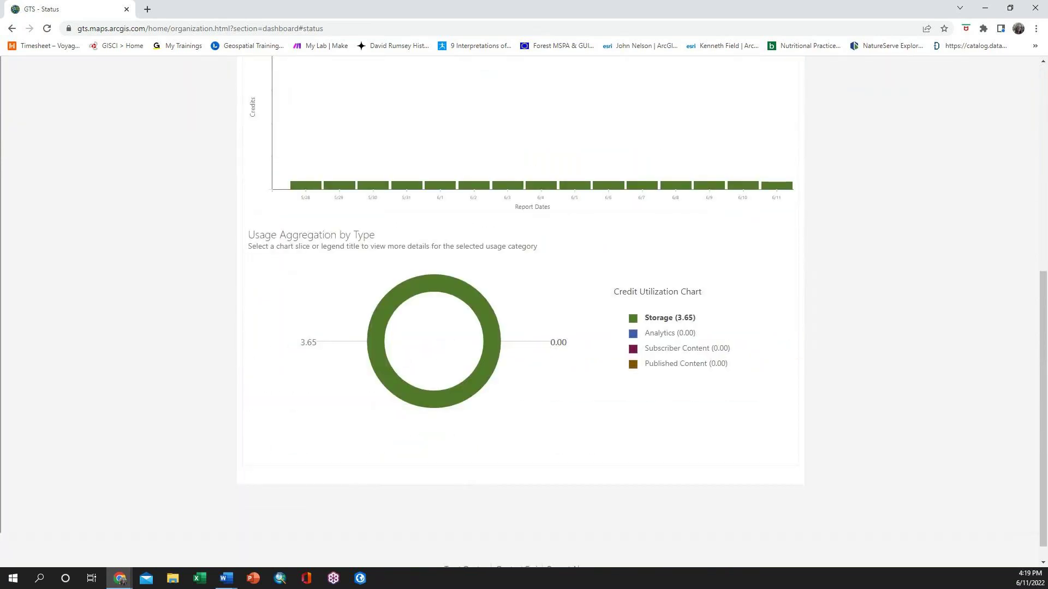
{"action": "left_click", "coordinate": [669, 318]}
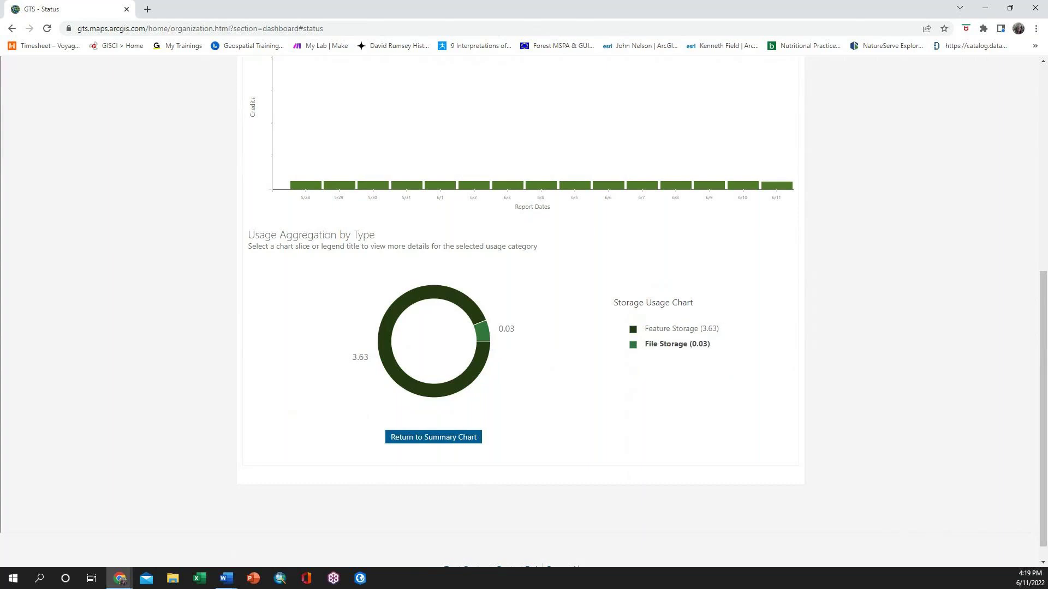
{"action": "left_click", "coordinate": [683, 328]}
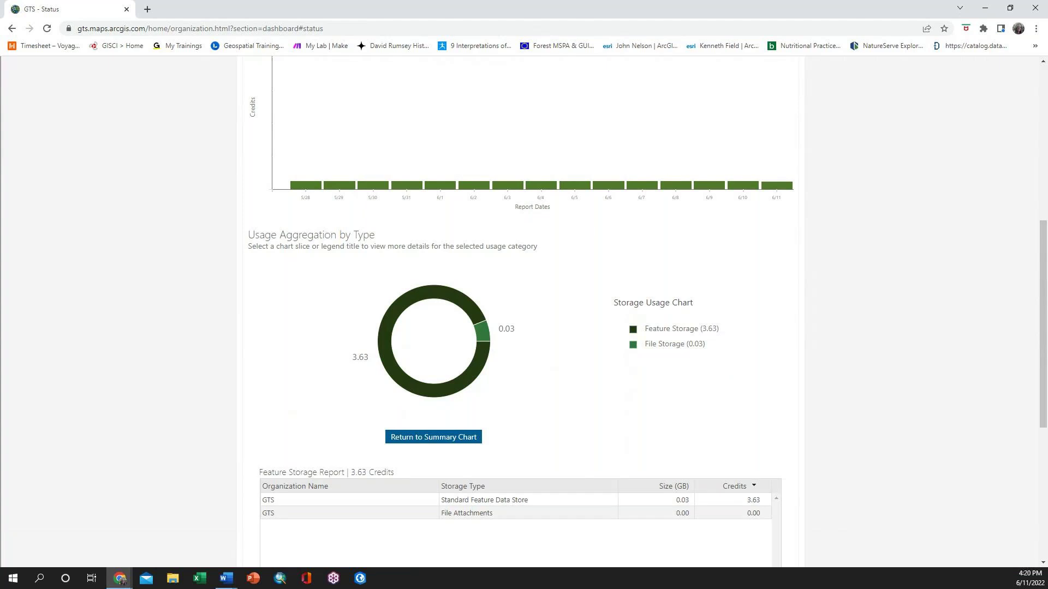
Look through the dashboard's usage reports for content, apps, members and groups
{"action": "scroll", "coordinate": [524, 311], "scroll_direction": "up", "scroll_amount": 7}
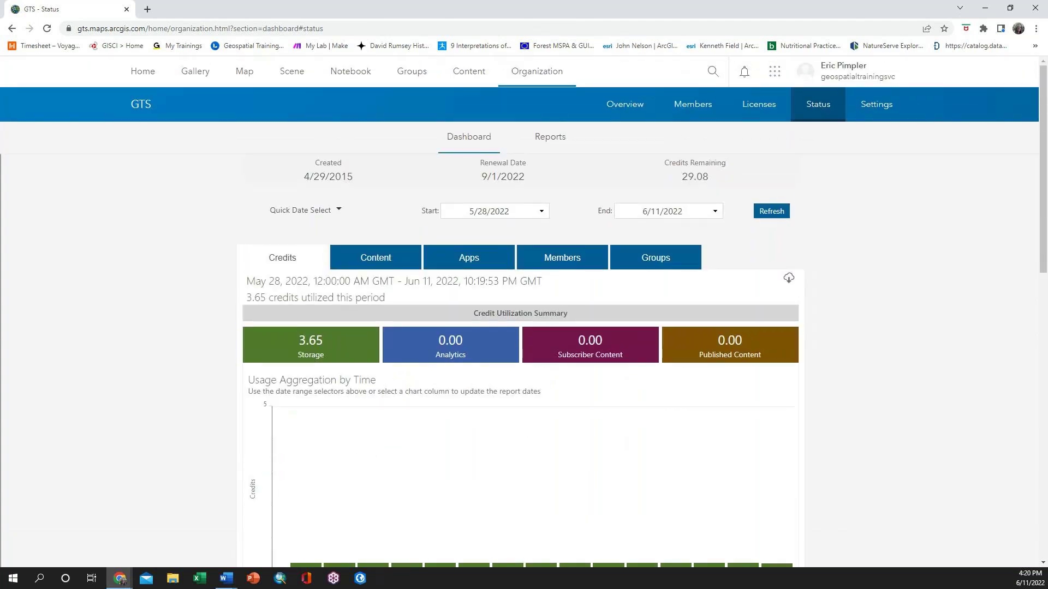
{"action": "left_click", "coordinate": [375, 258]}
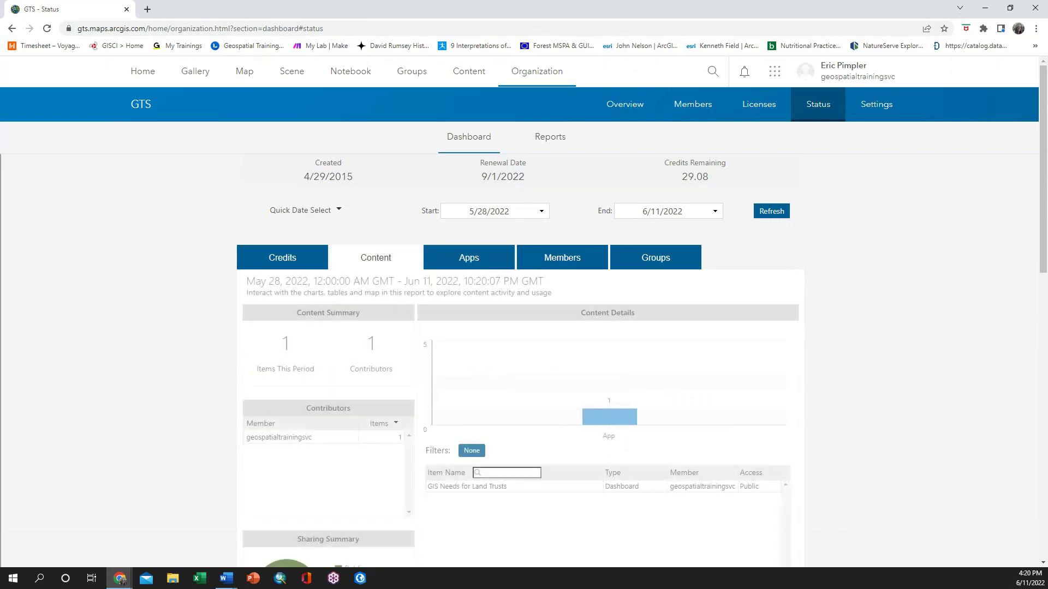
{"action": "left_click", "coordinate": [469, 258]}
{"action": "left_click", "coordinate": [562, 258]}
{"action": "left_click", "coordinate": [655, 258]}
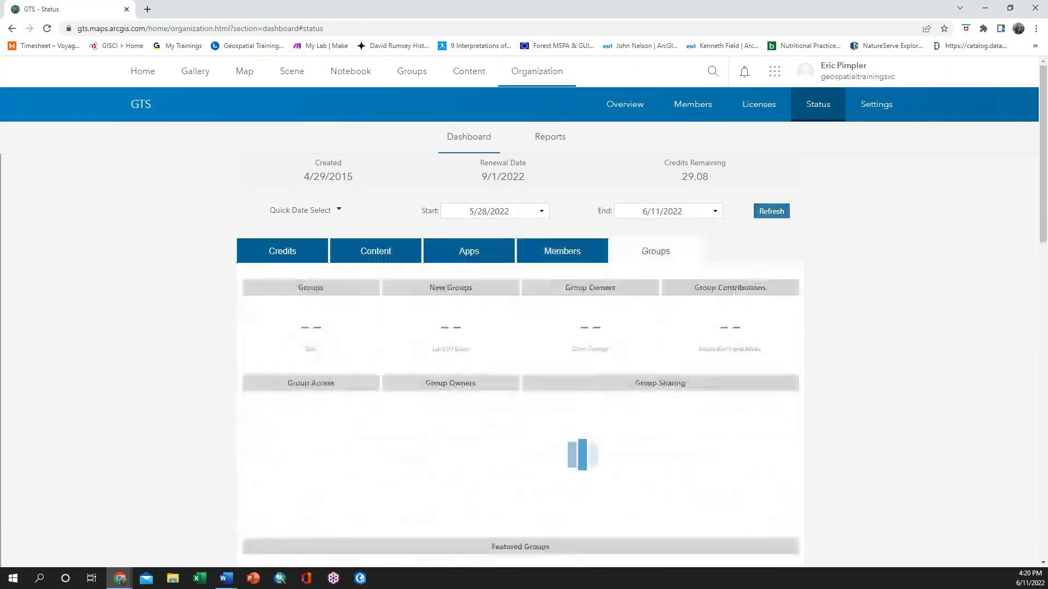
Open the organization's reports and view the report types offered for a new report without creating one
{"action": "left_click", "coordinate": [550, 136]}
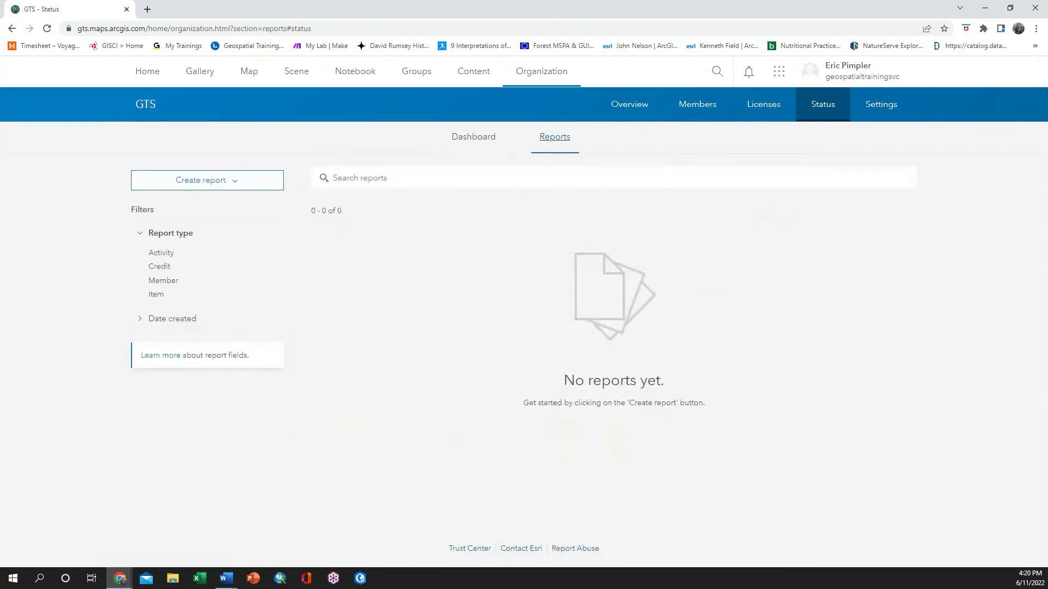
{"action": "left_click", "coordinate": [207, 180]}
{"action": "left_click", "coordinate": [188, 211]}
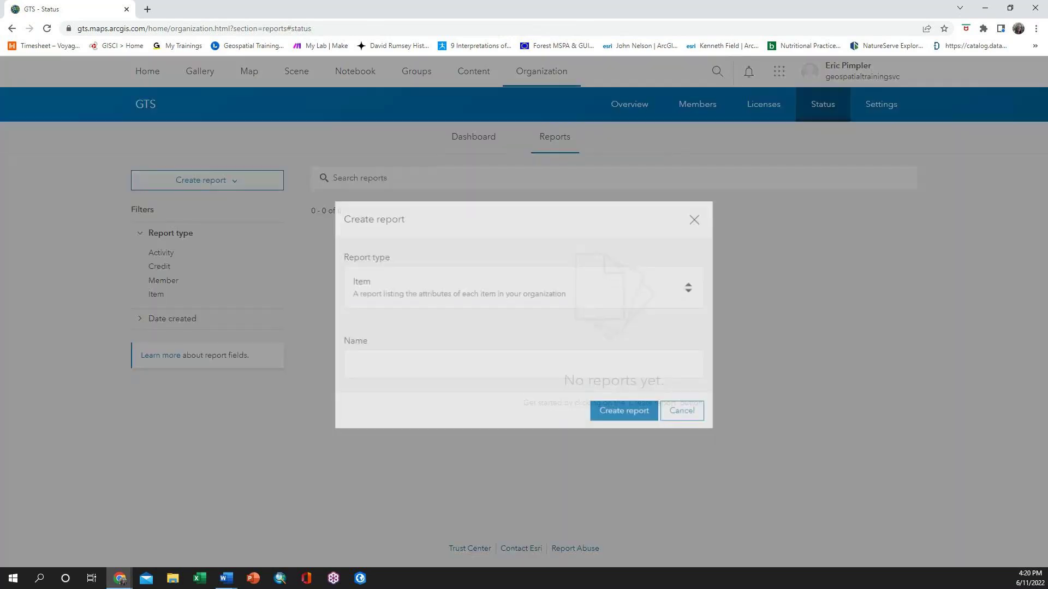
{"action": "left_click", "coordinate": [524, 290]}
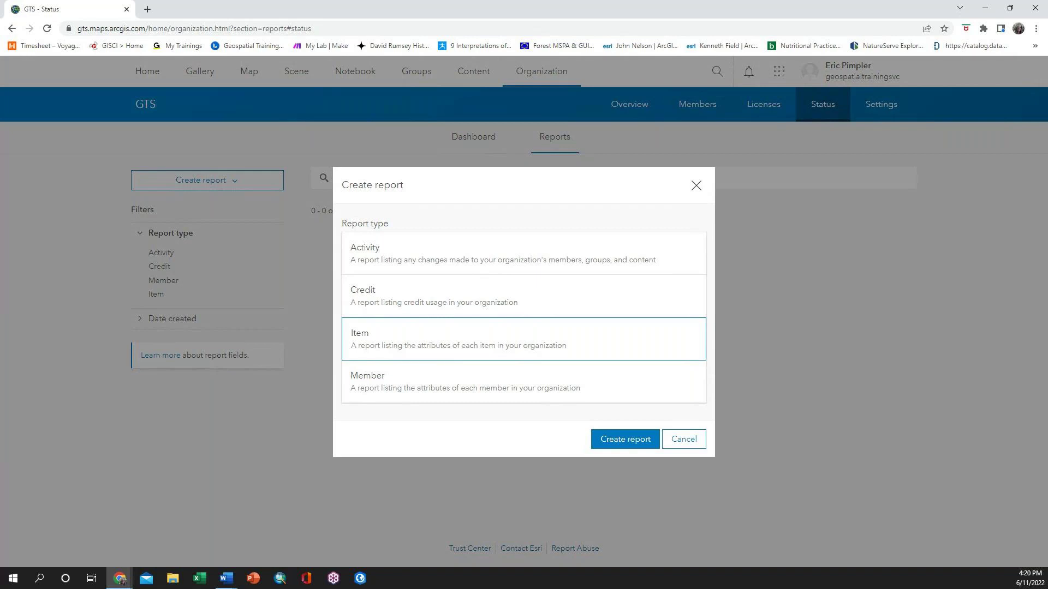
{"action": "left_click", "coordinate": [684, 439]}
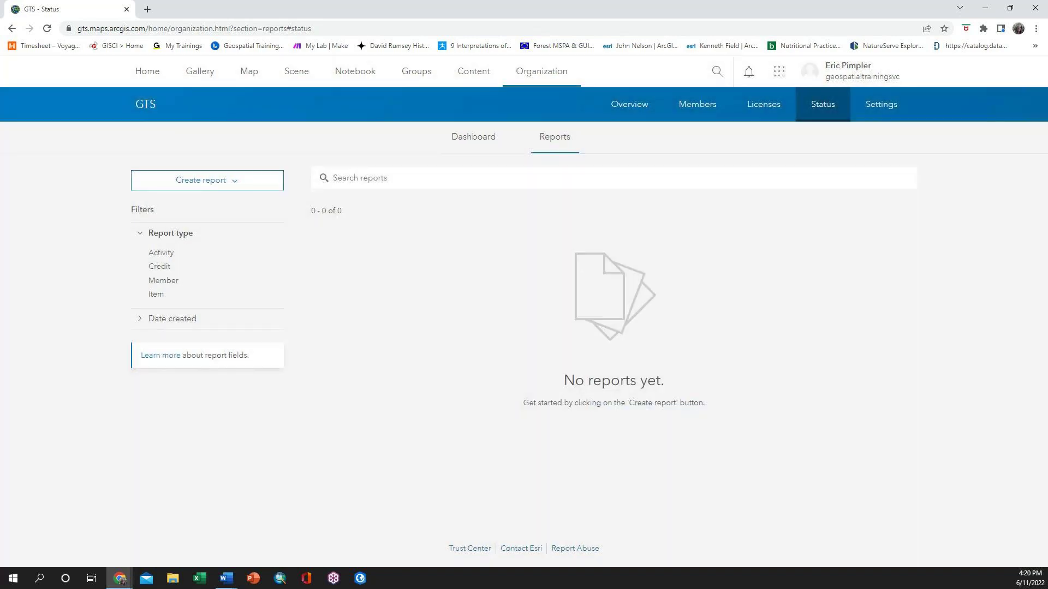
View the organization's members and licenses, and examine the app bundles included with the Creator user type
{"action": "left_click", "coordinate": [697, 104]}
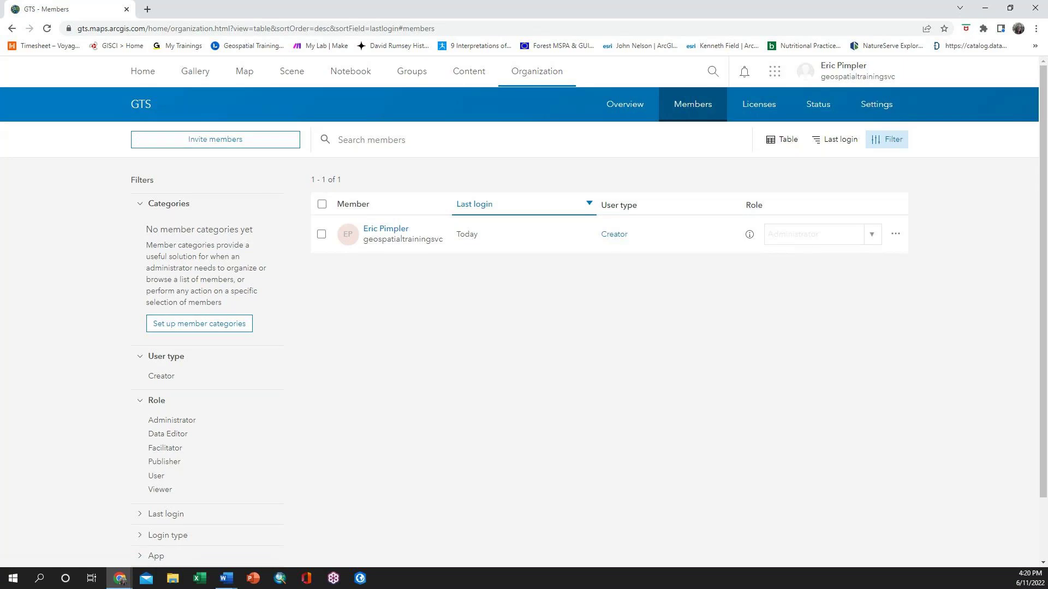
{"action": "left_click", "coordinate": [758, 104]}
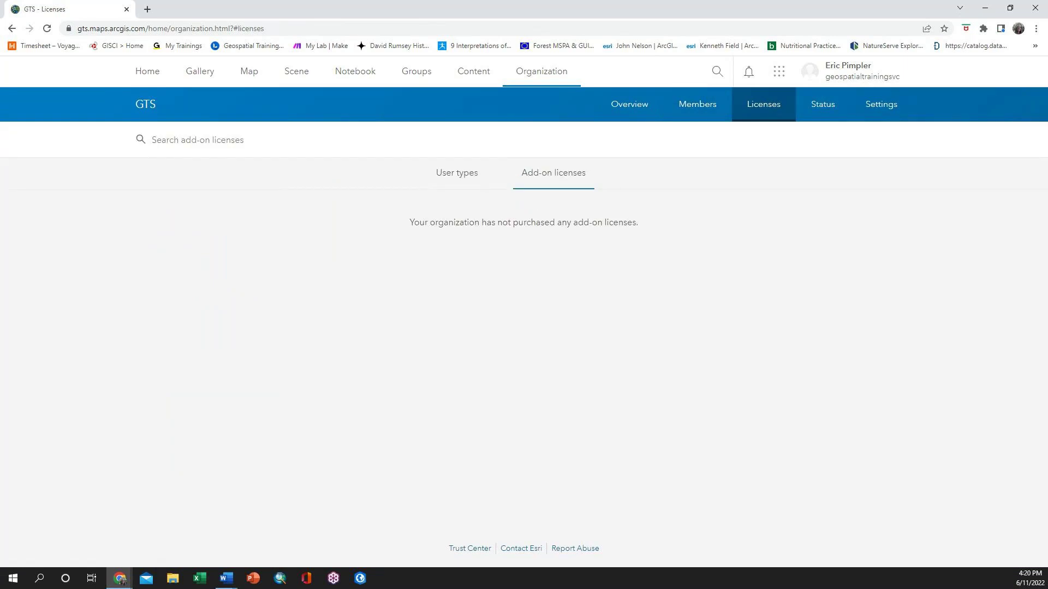
{"action": "left_click", "coordinate": [457, 173]}
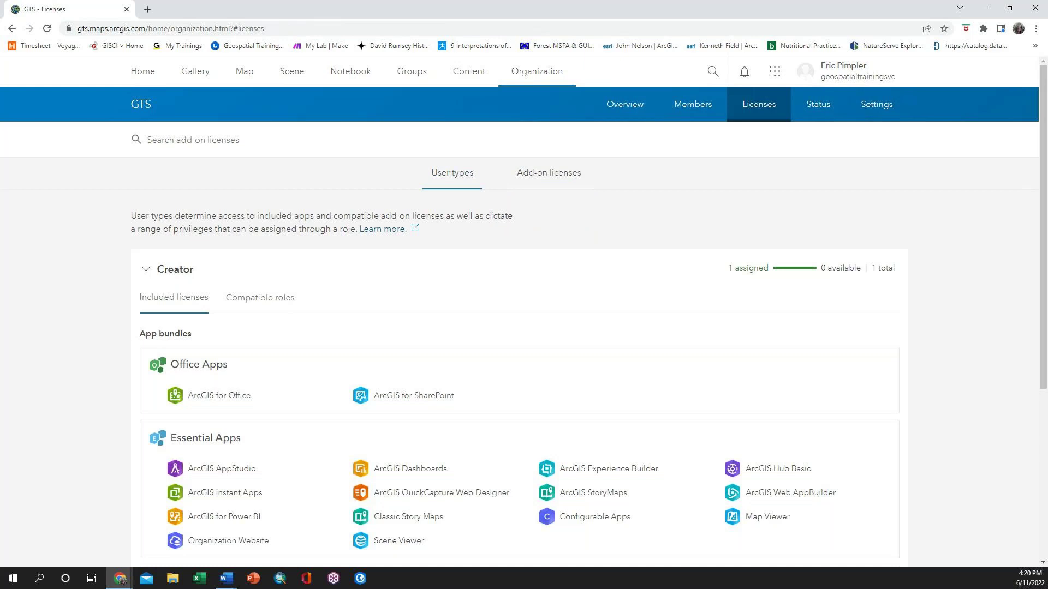
{"action": "scroll", "coordinate": [523, 311], "scroll_direction": "down", "scroll_amount": 3}
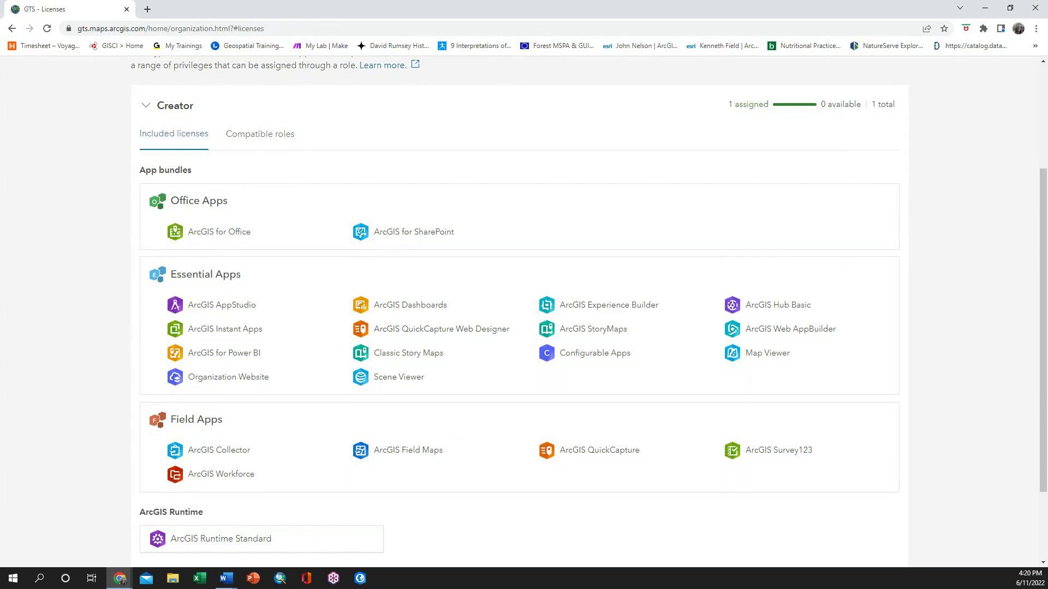
Return from the licenses to the organization's status page and view the credits dashboard
{"action": "scroll", "coordinate": [589, 314], "scroll_direction": "up", "scroll_amount": 3}
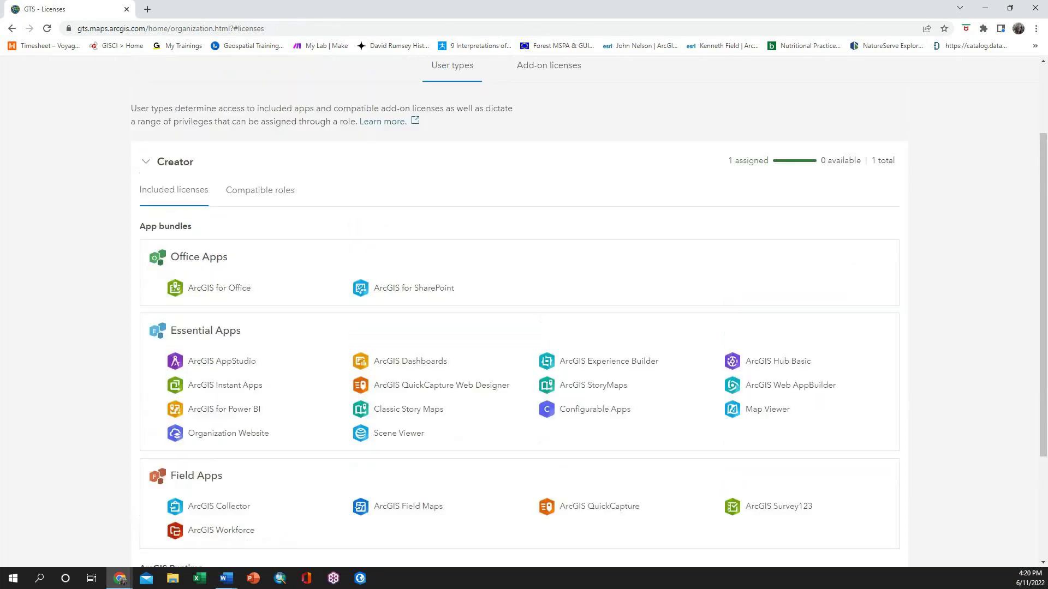
{"action": "left_click", "coordinate": [818, 103]}
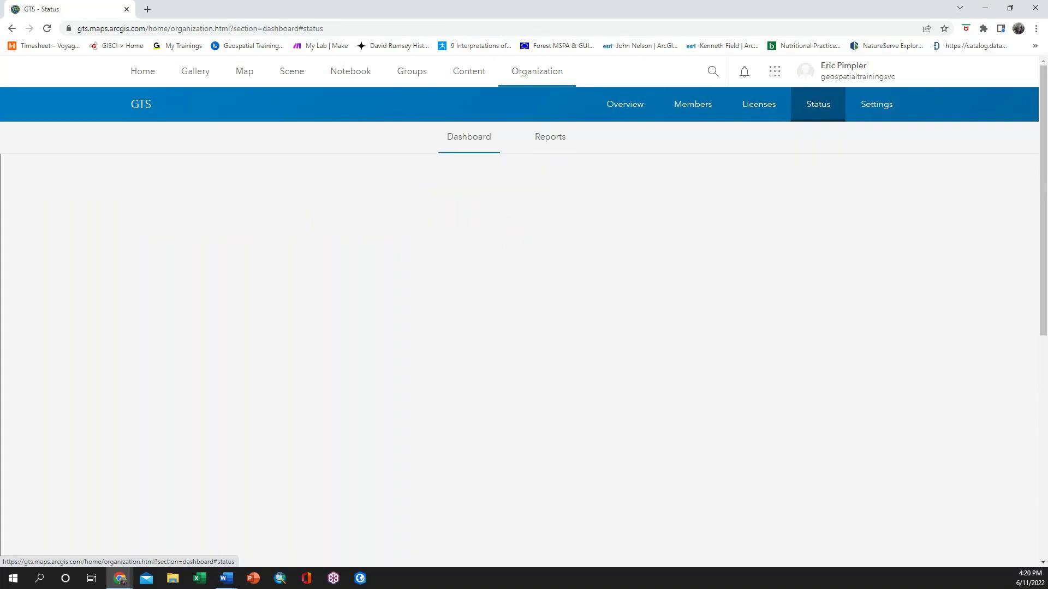
{"action": "mouse_move", "coordinate": [306, 211]}
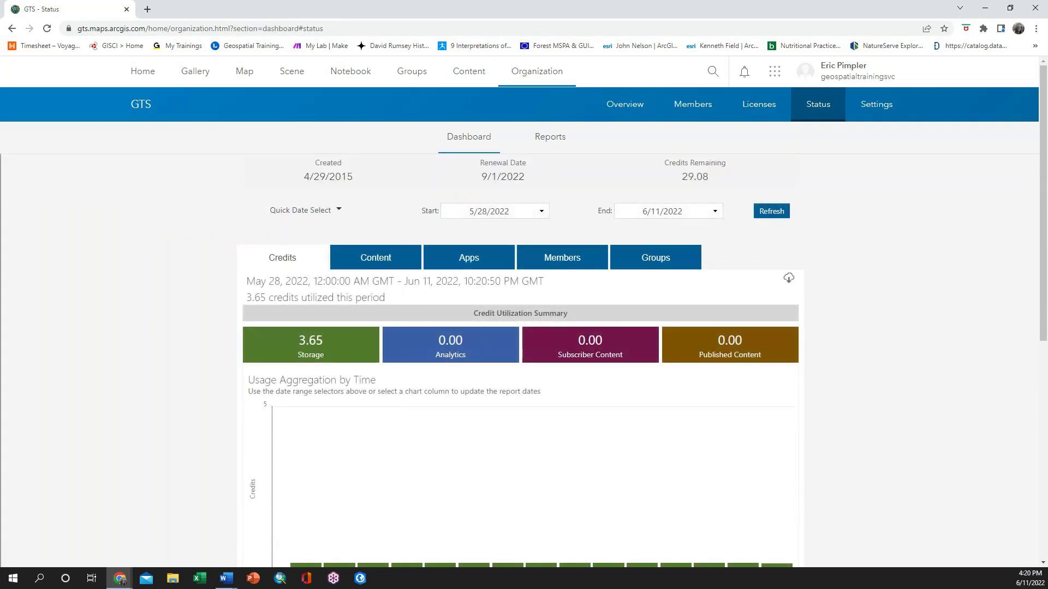
Open the organization's settings and look through the general sections from the organization profile to the shared theme
{"action": "left_click", "coordinate": [876, 104]}
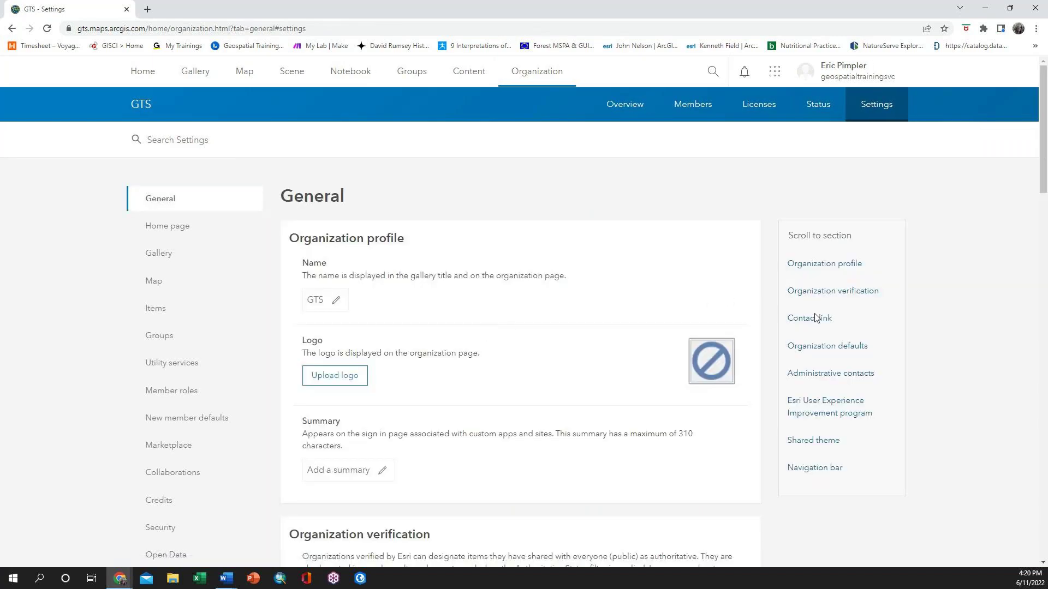
{"action": "scroll", "coordinate": [519, 311], "scroll_direction": "down", "scroll_amount": 7}
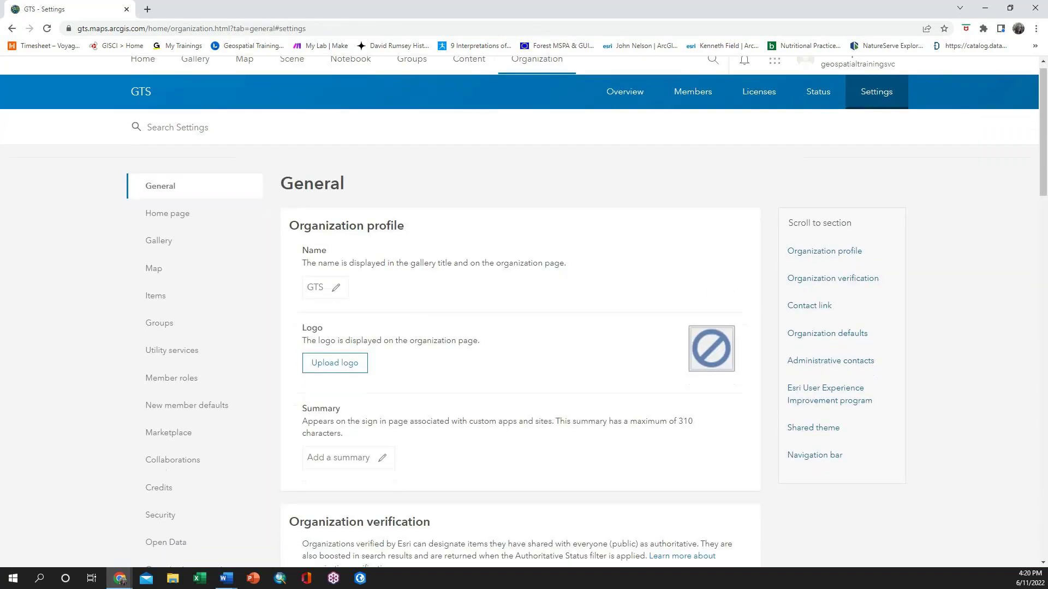
{"action": "scroll", "coordinate": [520, 311], "scroll_direction": "down", "scroll_amount": 15}
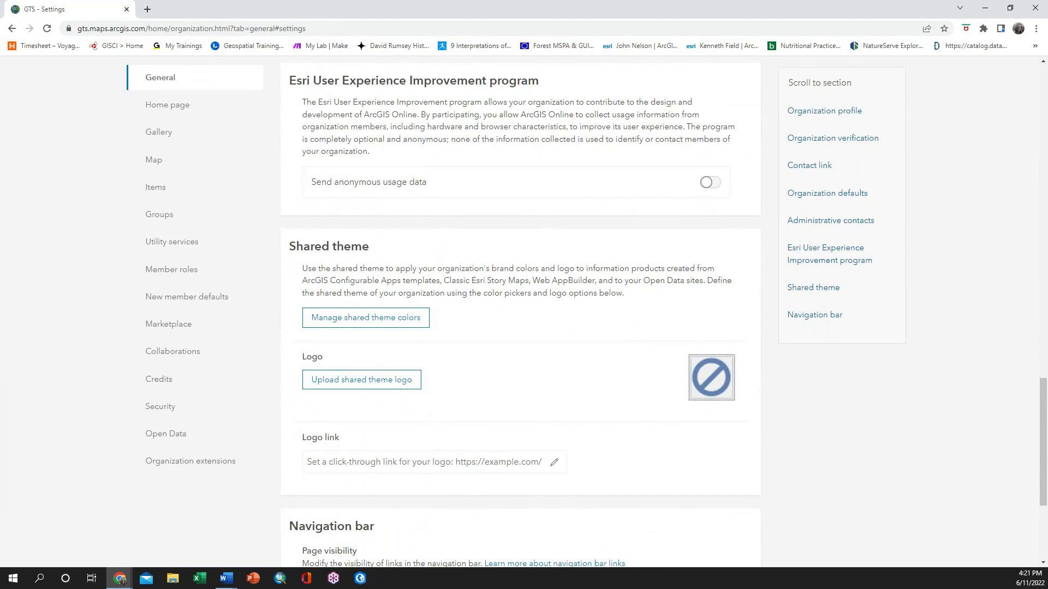
View the organization's map settings and look through the new member defaults for user type, role, add-on licenses, groups and Esri access
{"action": "left_click", "coordinate": [153, 159]}
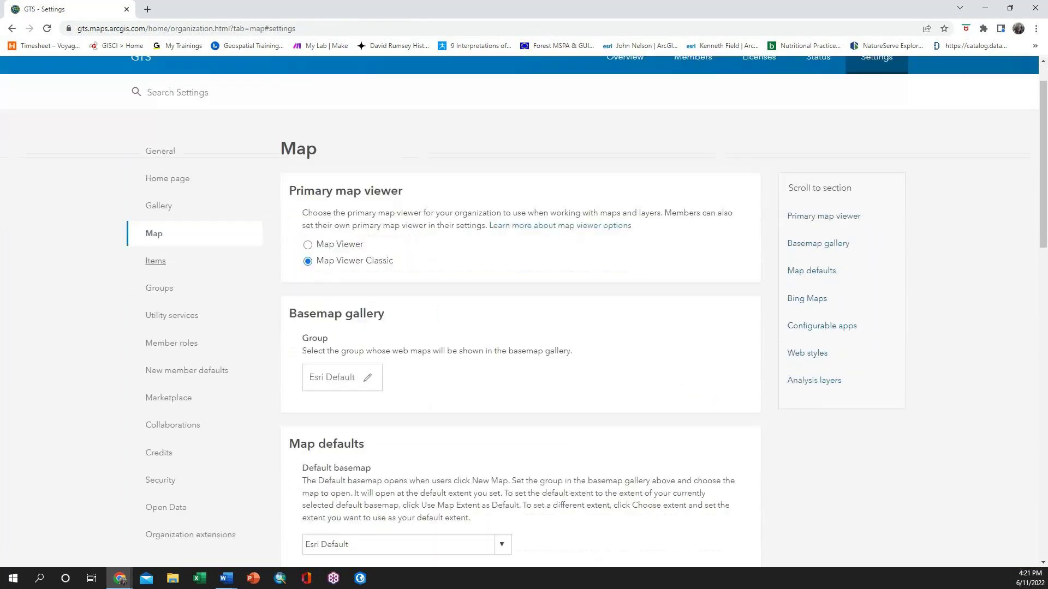
{"action": "left_click", "coordinate": [187, 308]}
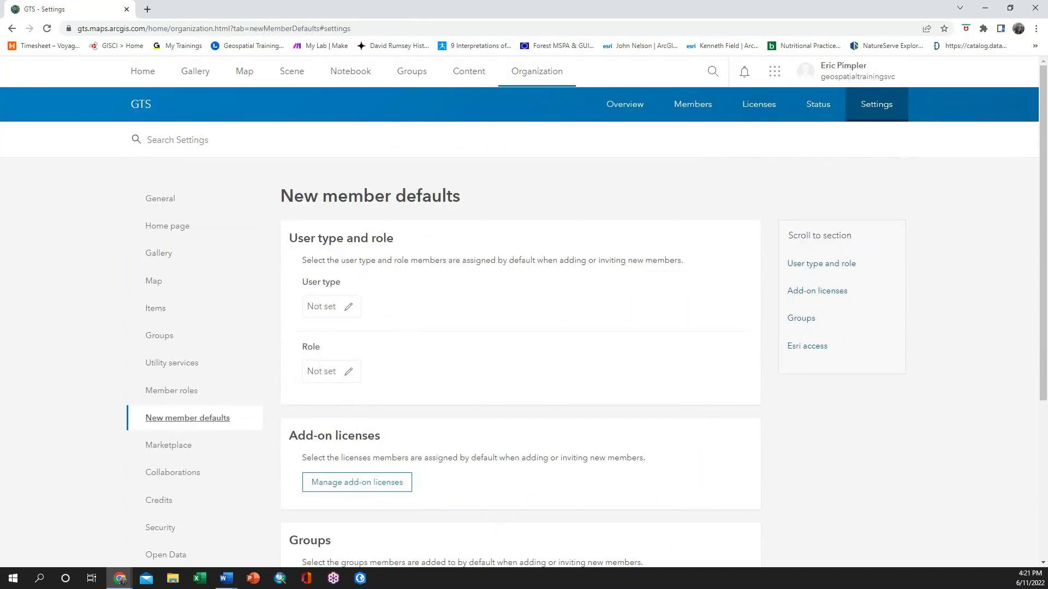
{"action": "scroll", "coordinate": [172, 349], "scroll_direction": "down", "scroll_amount": 3}
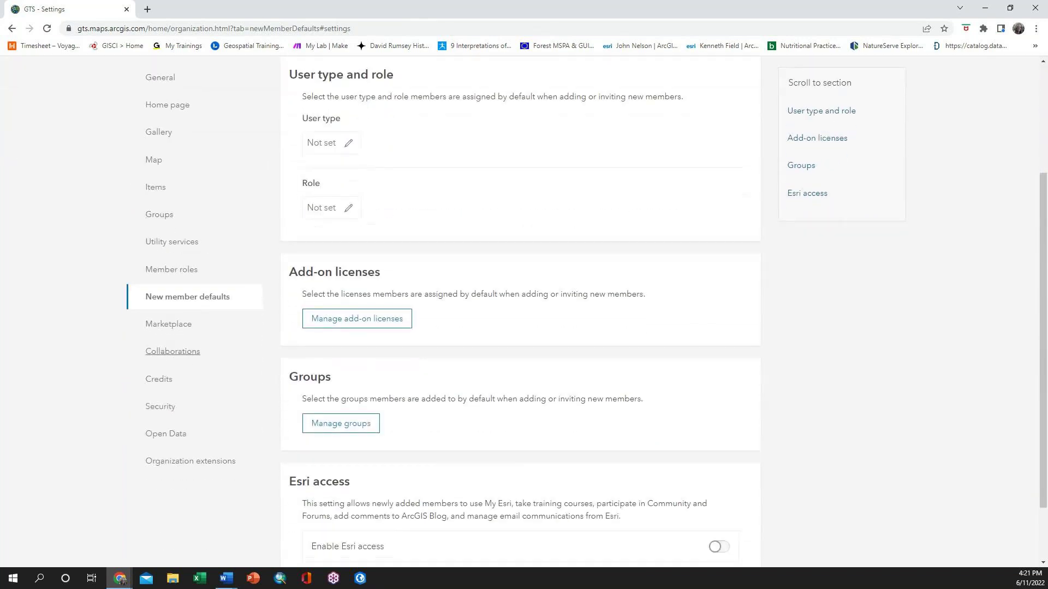
{"action": "scroll", "coordinate": [172, 351], "scroll_direction": "down", "scroll_amount": 2}
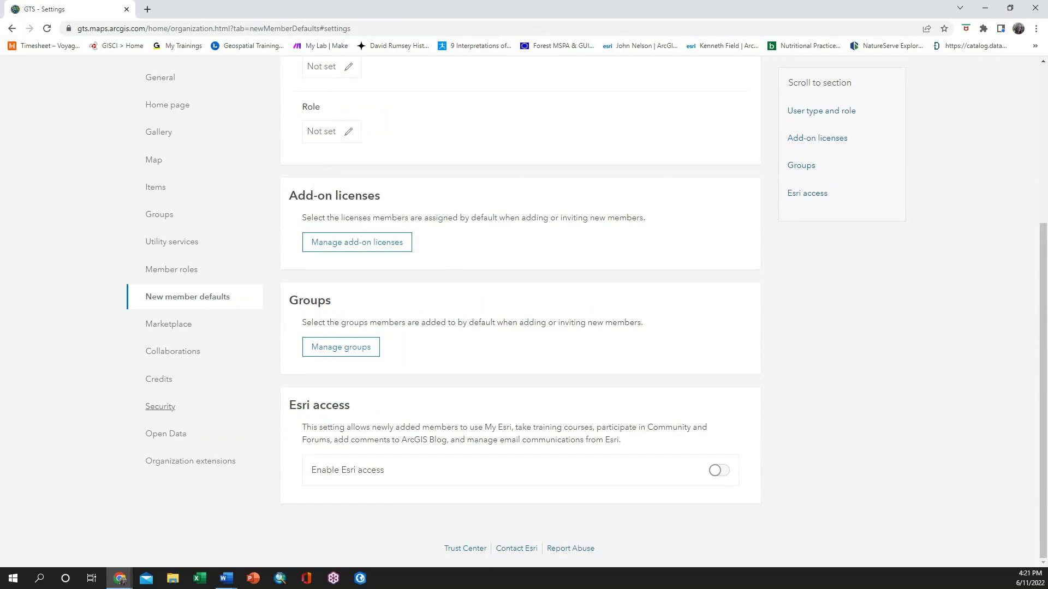
Examine the organization's security settings, covering access policies, sharing and searching, password policy, logins and multifactor authentication
{"action": "left_click", "coordinate": [160, 407]}
{"action": "scroll", "coordinate": [524, 312], "scroll_direction": "down", "scroll_amount": 2}
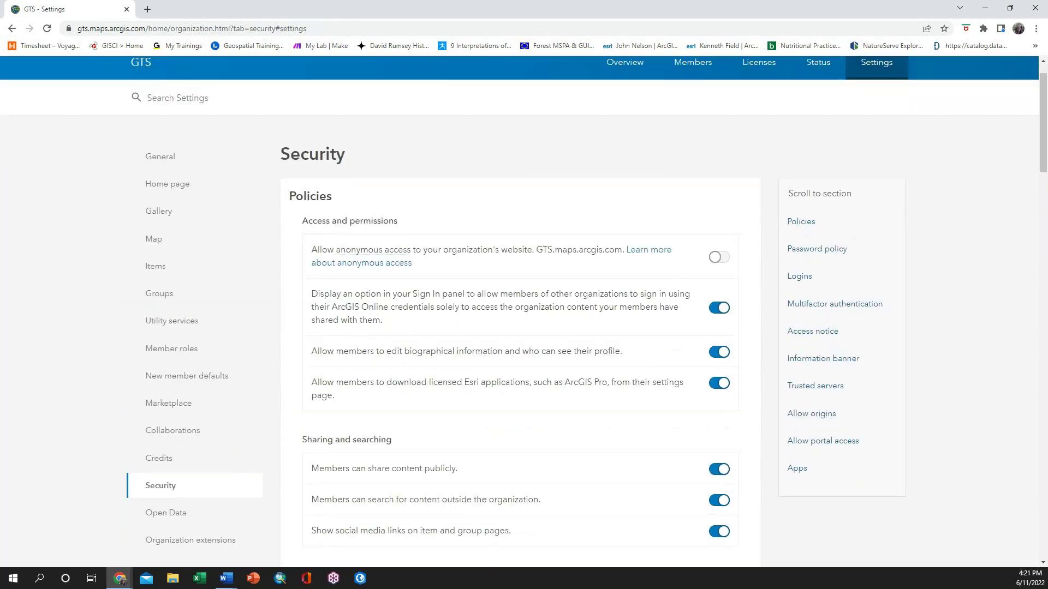
{"action": "scroll", "coordinate": [515, 320], "scroll_direction": "down", "scroll_amount": 1}
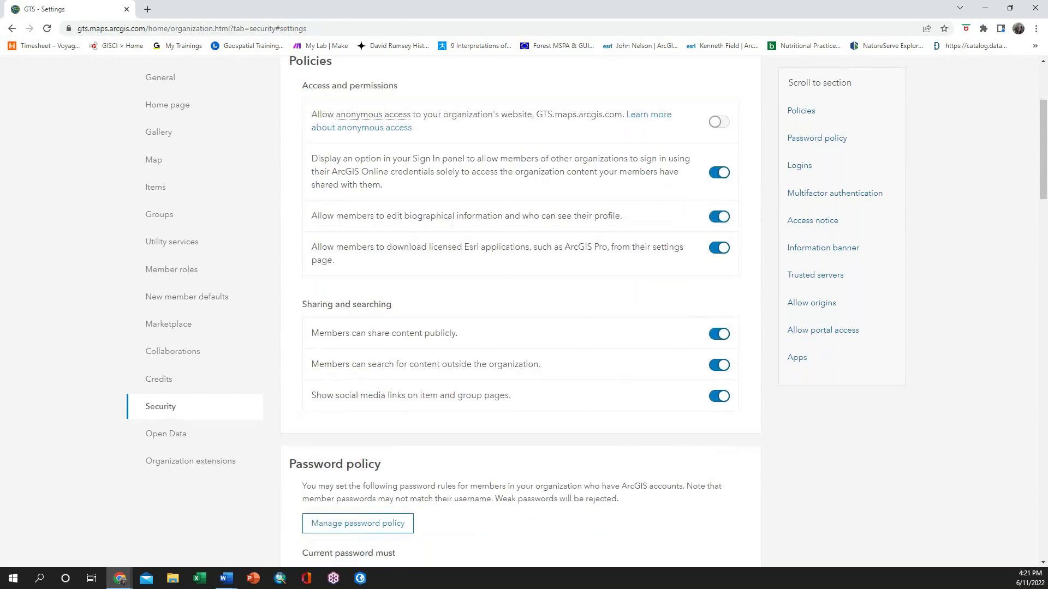
{"action": "scroll", "coordinate": [520, 312], "scroll_direction": "down", "scroll_amount": 1}
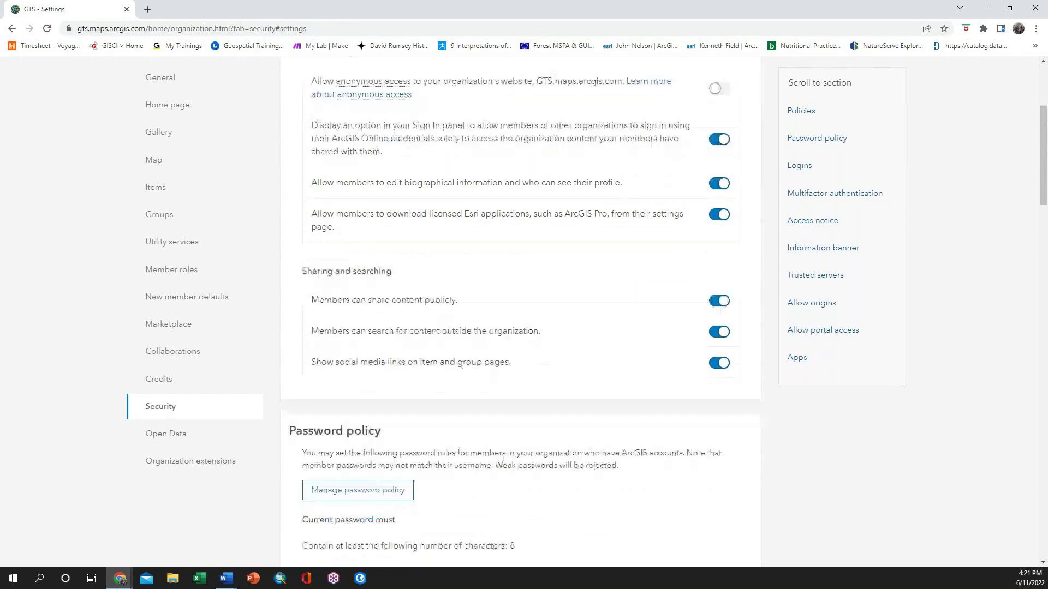
{"action": "scroll", "coordinate": [520, 311], "scroll_direction": "down", "scroll_amount": 12}
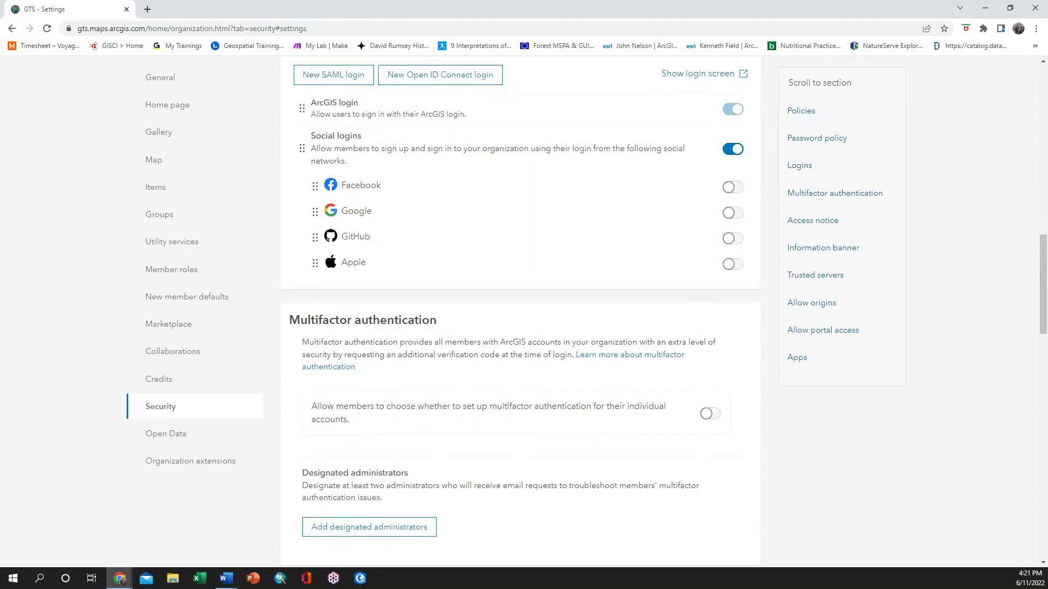
{"action": "scroll", "coordinate": [520, 312], "scroll_direction": "up", "scroll_amount": 6}
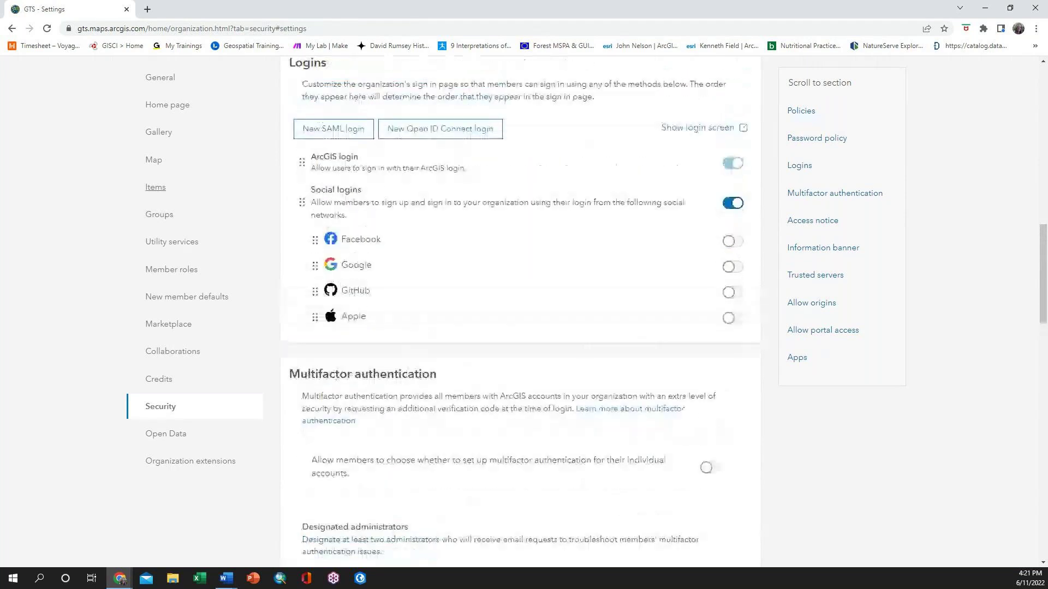
{"action": "scroll", "coordinate": [158, 197], "scroll_direction": "up", "scroll_amount": 10}
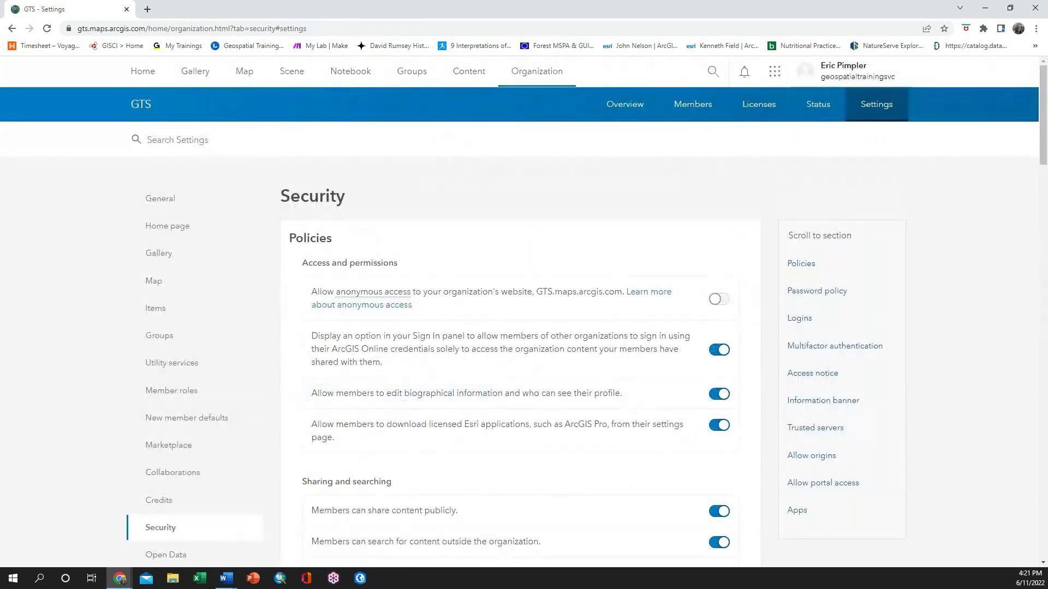
Open the app launcher to show the apps available to the account
{"action": "left_click", "coordinate": [774, 71]}
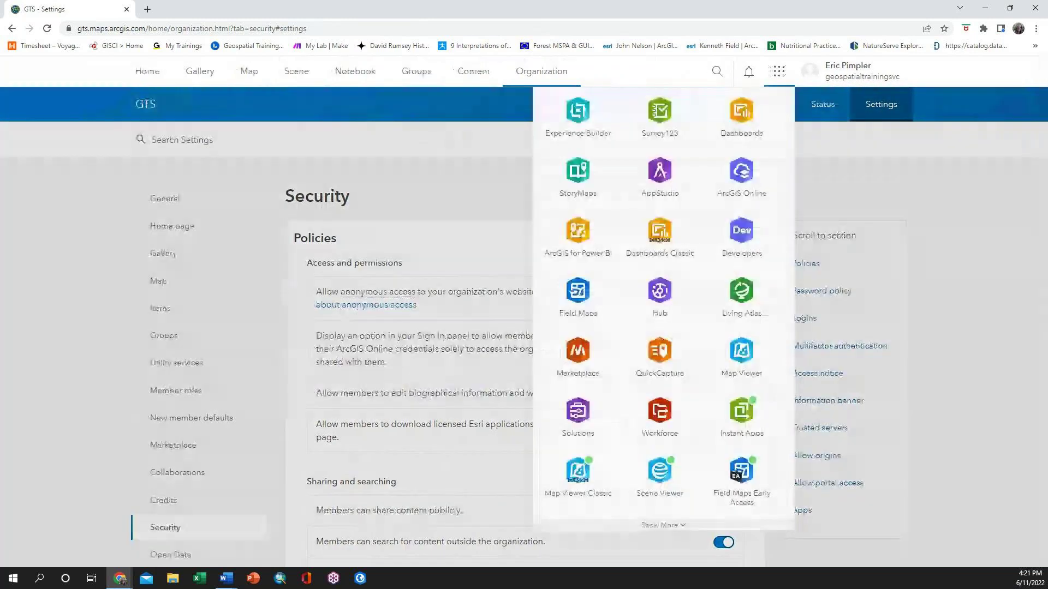